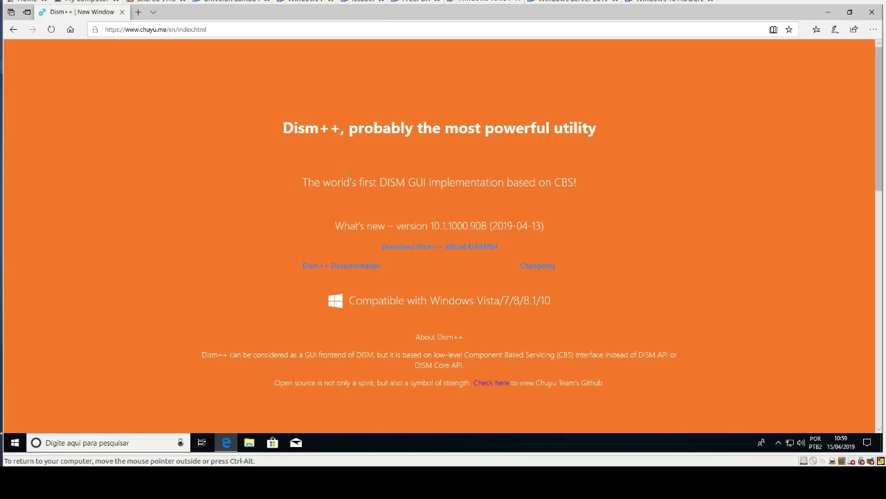
Download the Dism++ x86/x64/ARM64 zip archive, save it, and open the folder that contains it
{"action": "left_click", "coordinate": [448, 248]}
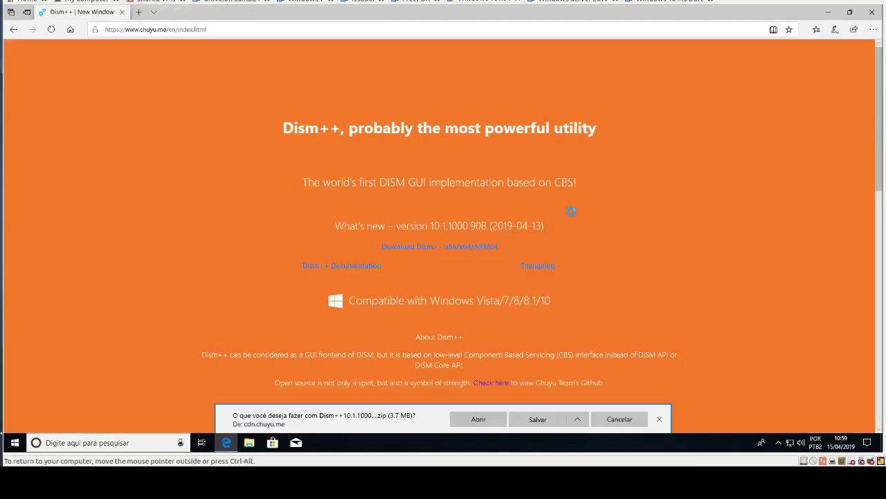
{"action": "left_click", "coordinate": [538, 419]}
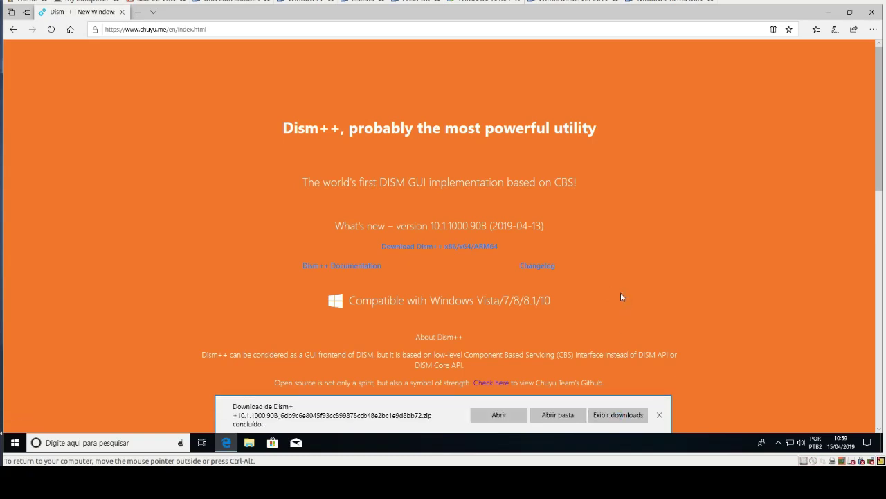
{"action": "left_click", "coordinate": [540, 415]}
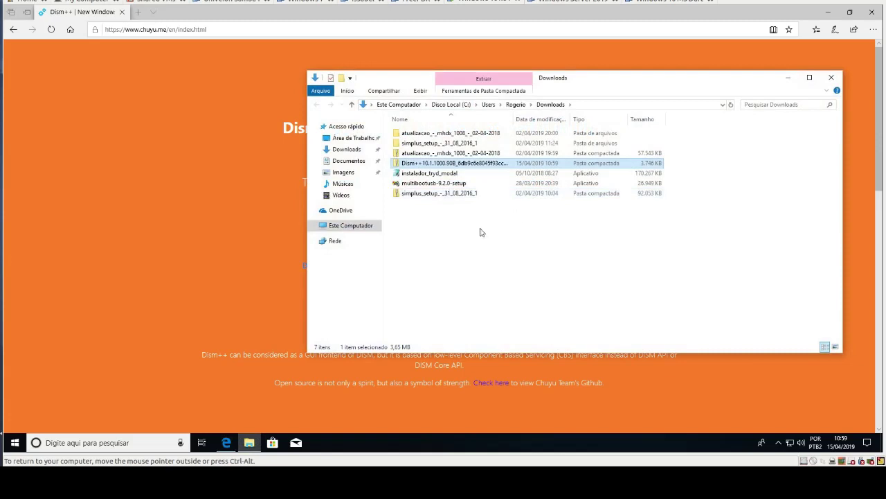
Extract the downloaded Dism++ archive to the default destination folder and show the extracted files
{"action": "right_click", "coordinate": [437, 164]}
{"action": "left_click", "coordinate": [476, 194]}
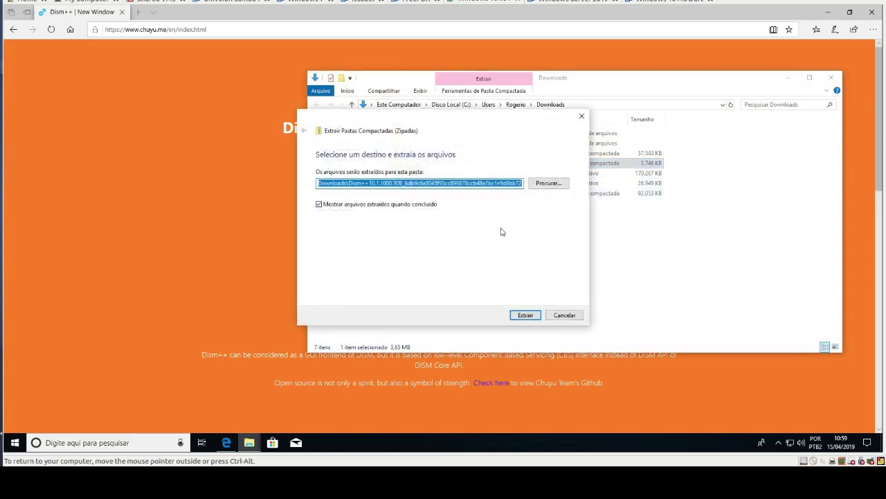
{"action": "left_click", "coordinate": [525, 315]}
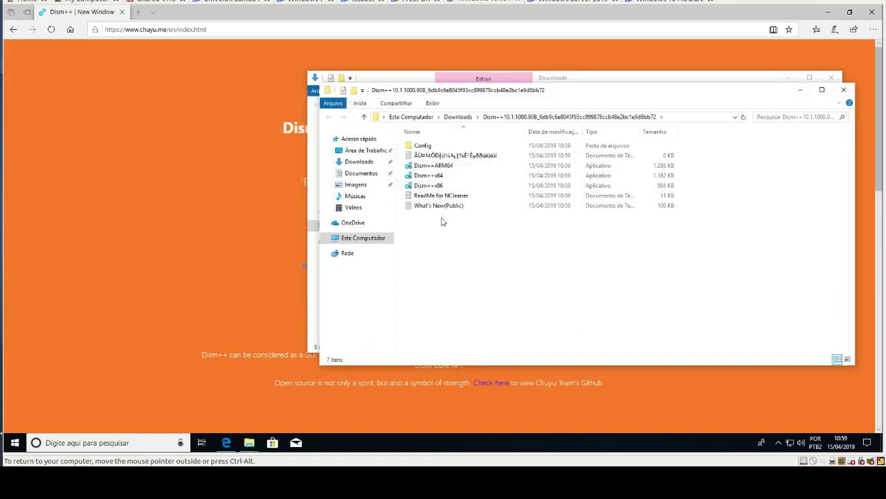
Launch Dism++x64 with permission to make changes and accept its user agreement, leaving the program window unobstructed
{"action": "left_click", "coordinate": [431, 177]}
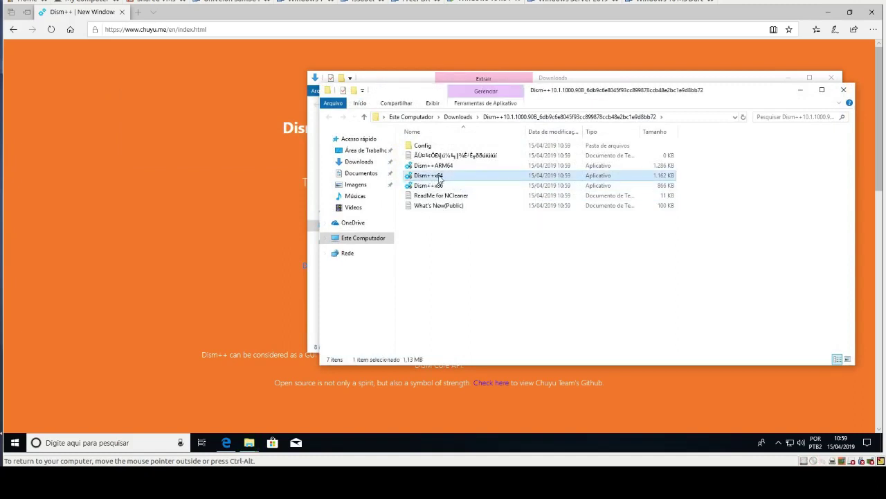
{"action": "double_click", "coordinate": [435, 179]}
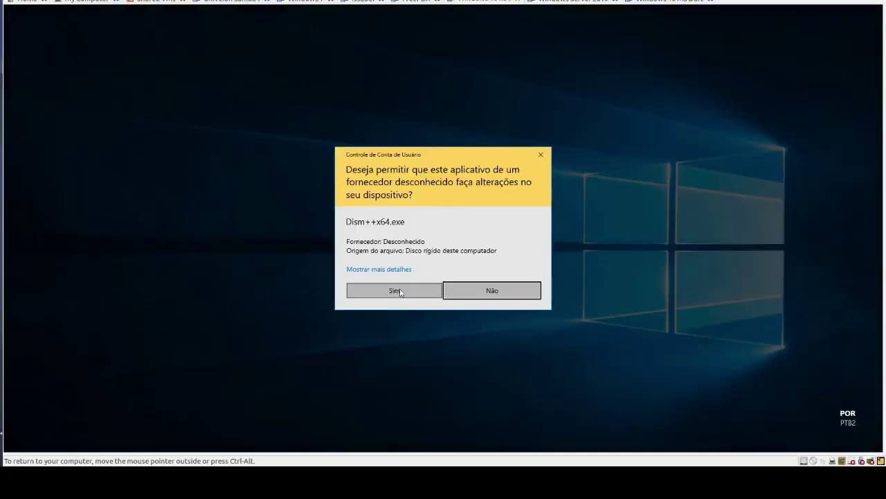
{"action": "left_click", "coordinate": [398, 290]}
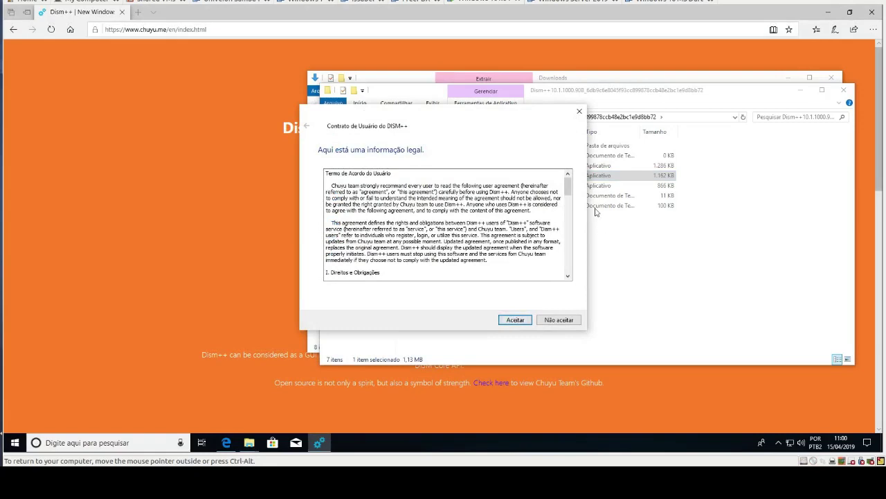
{"action": "left_click_drag", "start_coordinate": [569, 185], "coordinate": [574, 279]}
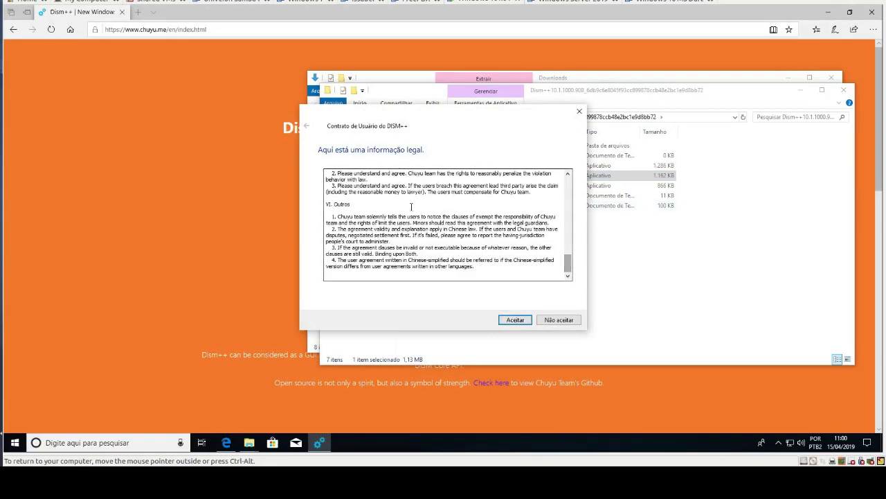
{"action": "left_click", "coordinate": [521, 321]}
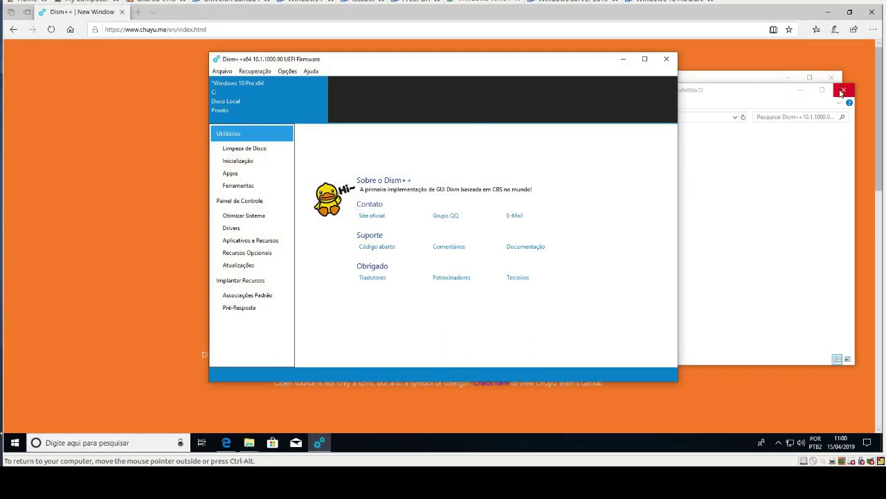
{"action": "left_click", "coordinate": [802, 90]}
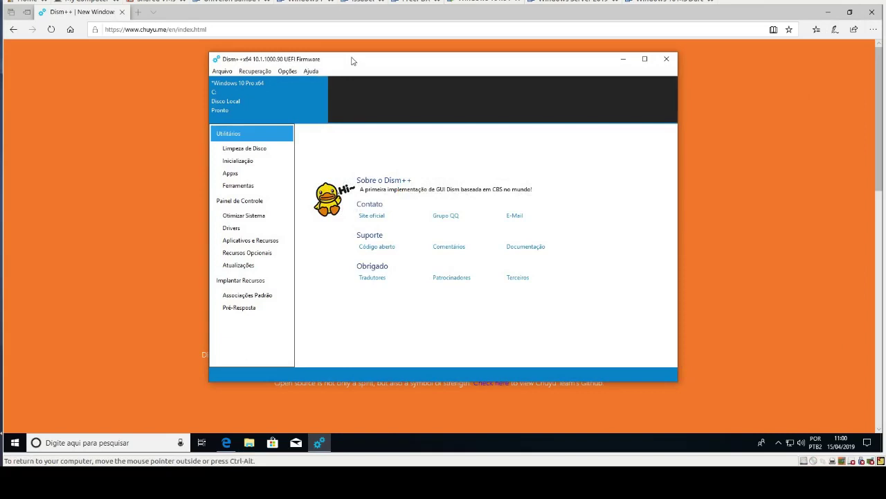
{"action": "left_click_drag", "start_coordinate": [352, 65], "coordinate": [340, 59]}
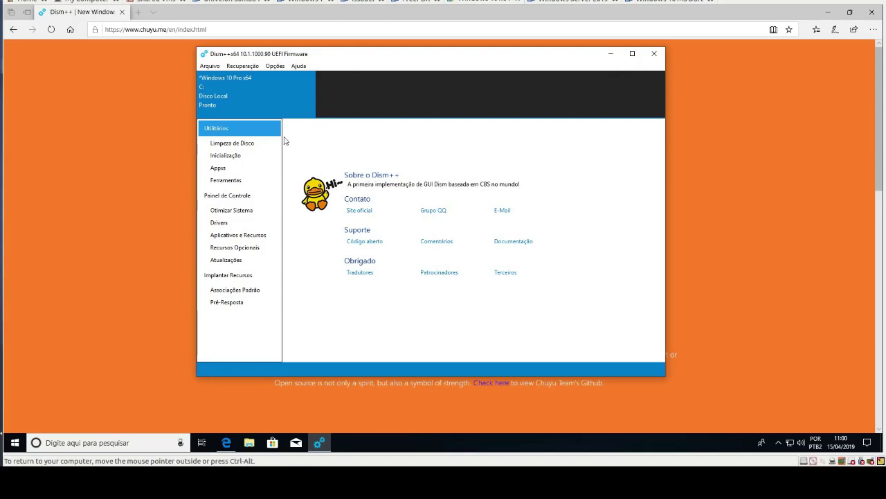
Look through the disk cleanup (Limpeza de Disco) categories, from expired files to temporary files
{"action": "left_click", "coordinate": [243, 145]}
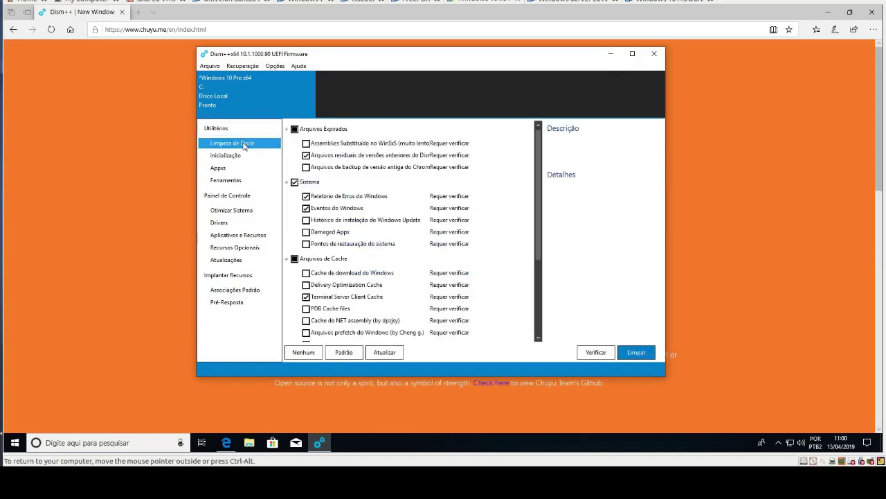
{"action": "scroll", "coordinate": [367, 176], "scroll_direction": "down", "scroll_amount": 2}
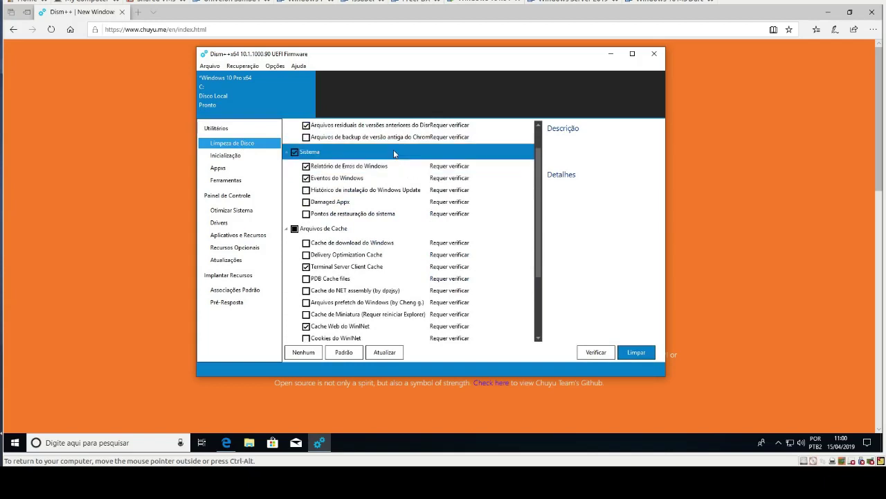
{"action": "scroll", "coordinate": [395, 169], "scroll_direction": "up", "scroll_amount": 3}
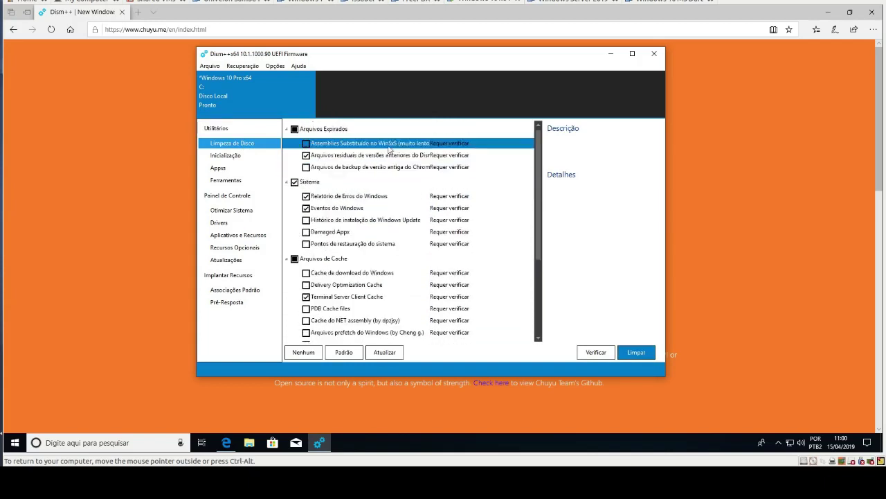
{"action": "scroll", "coordinate": [400, 165], "scroll_direction": "down", "scroll_amount": 3}
{"action": "scroll", "coordinate": [400, 164], "scroll_direction": "down", "scroll_amount": 2}
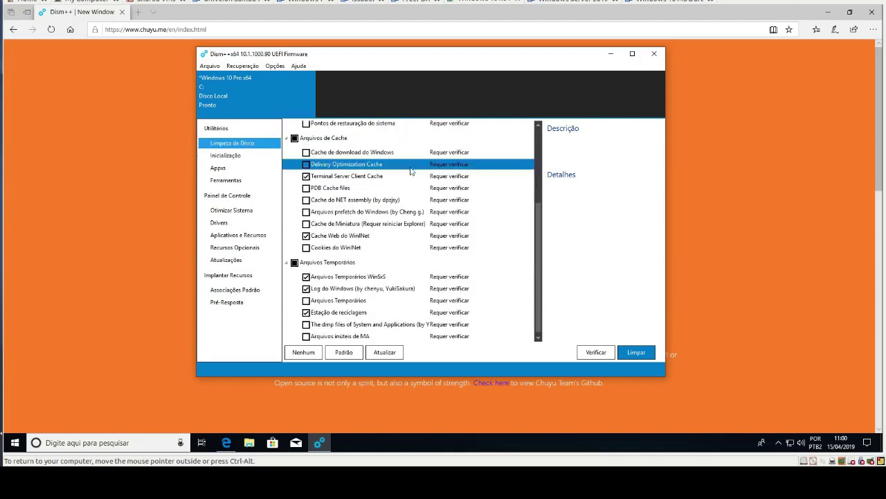
Look over the system optimization, tools, Appxs and startup (Inicialização) pages of Dism++
{"action": "left_click", "coordinate": [233, 212]}
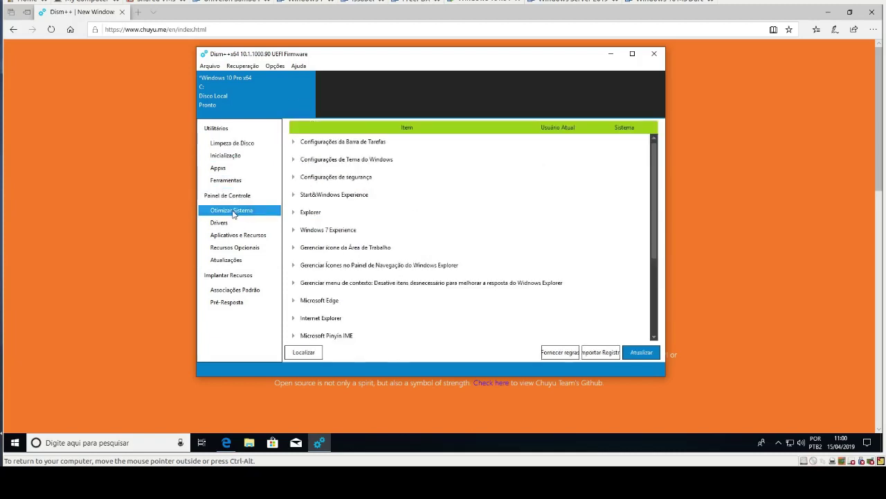
{"action": "left_click", "coordinate": [237, 196]}
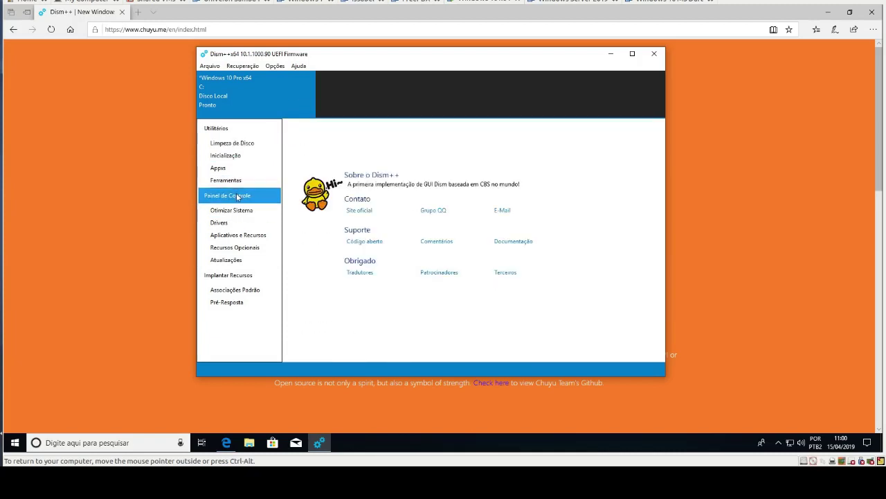
{"action": "left_click", "coordinate": [233, 181]}
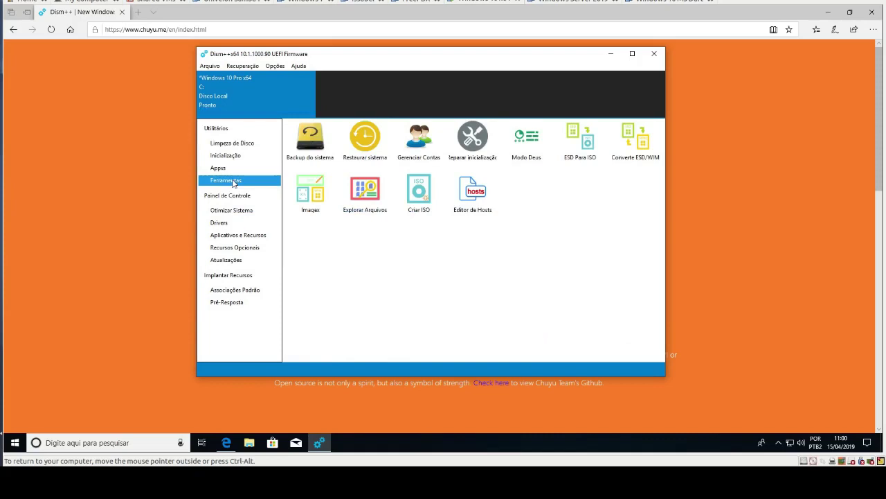
{"action": "left_click", "coordinate": [228, 169]}
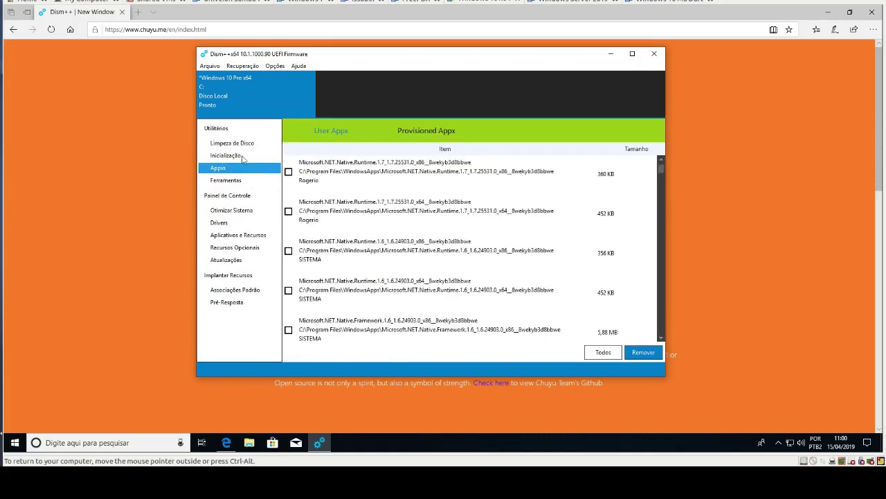
{"action": "left_click", "coordinate": [241, 157]}
{"action": "left_click", "coordinate": [230, 170]}
{"action": "left_click", "coordinate": [237, 156]}
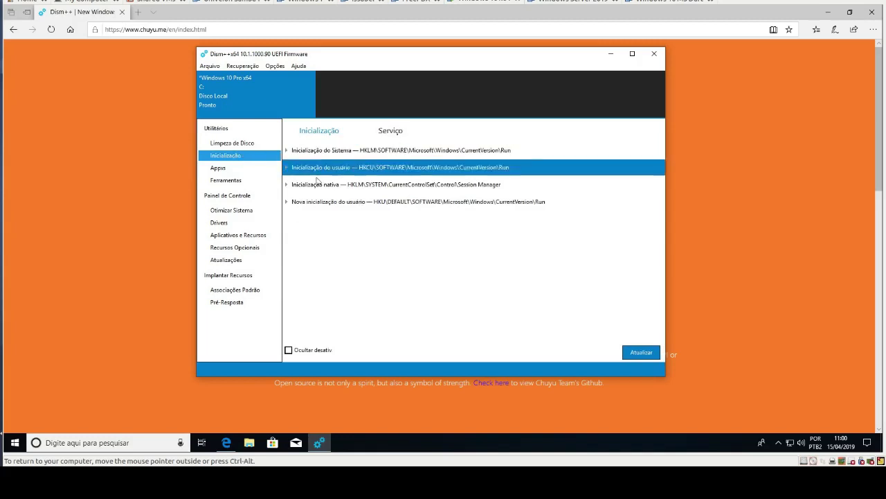
In Limpeza de Disco, include the superseded WinSxS assemblies and old Chrome version backups under Arquivos Expirados, accepting the warning
{"action": "left_click", "coordinate": [237, 148]}
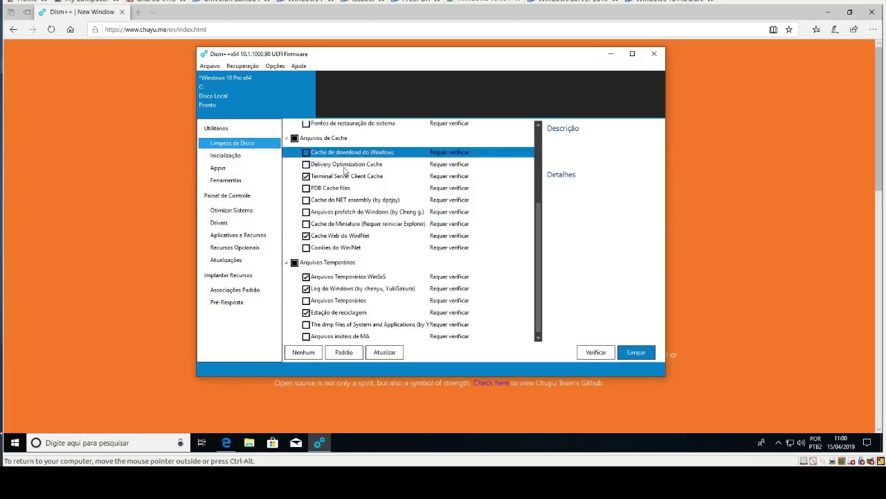
{"action": "scroll", "coordinate": [360, 173], "scroll_direction": "up", "scroll_amount": 3}
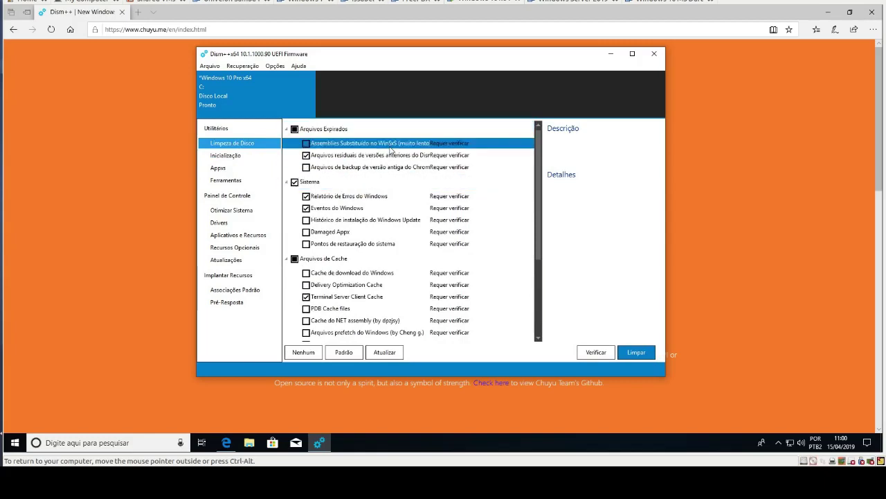
{"action": "scroll", "coordinate": [388, 168], "scroll_direction": "down", "scroll_amount": 5}
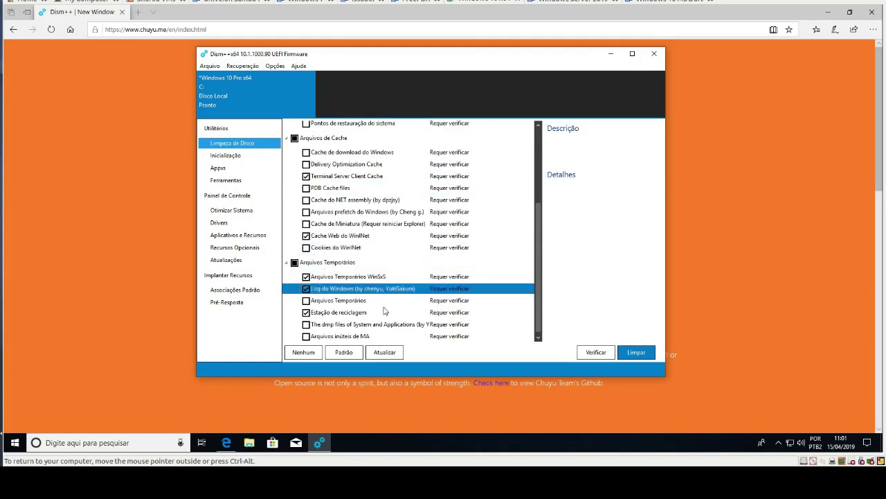
{"action": "scroll", "coordinate": [384, 307], "scroll_direction": "up", "scroll_amount": 4}
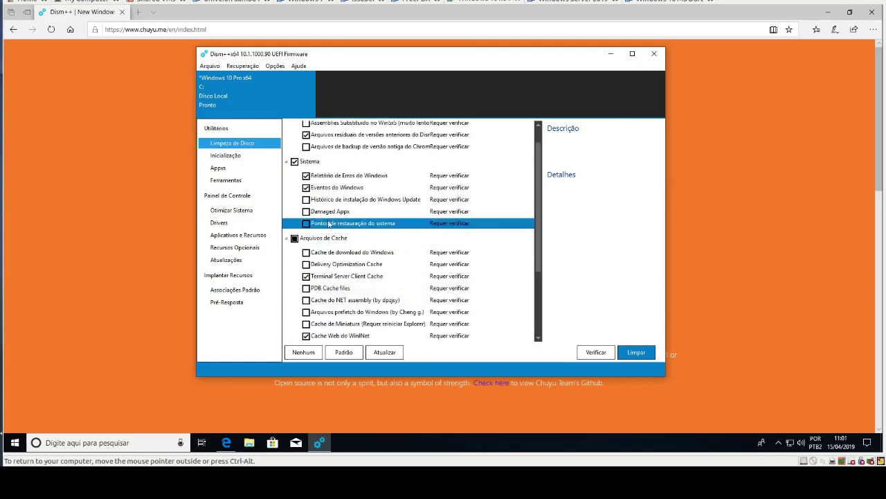
{"action": "scroll", "coordinate": [377, 214], "scroll_direction": "up", "scroll_amount": 1}
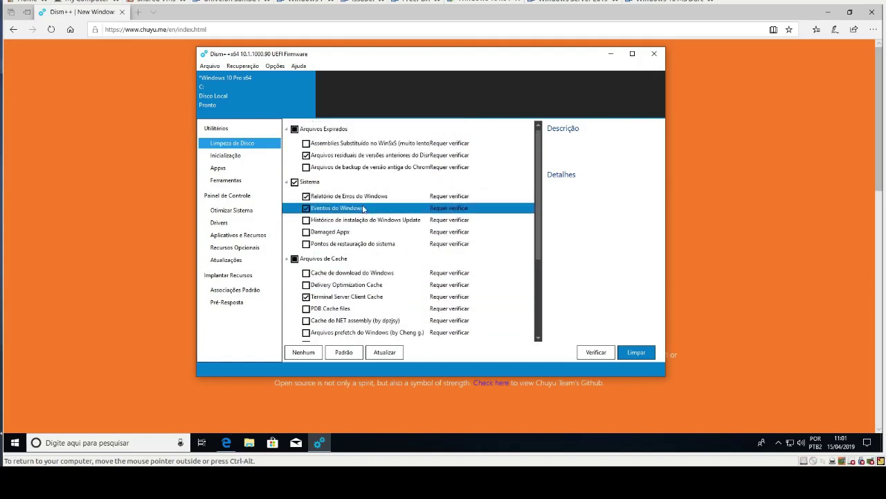
{"action": "left_click", "coordinate": [307, 143]}
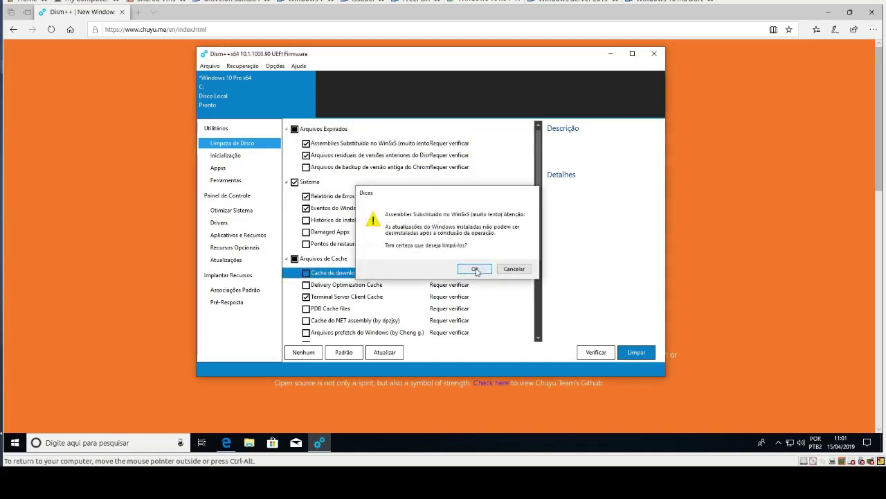
{"action": "left_click", "coordinate": [475, 268]}
{"action": "left_click", "coordinate": [307, 167]}
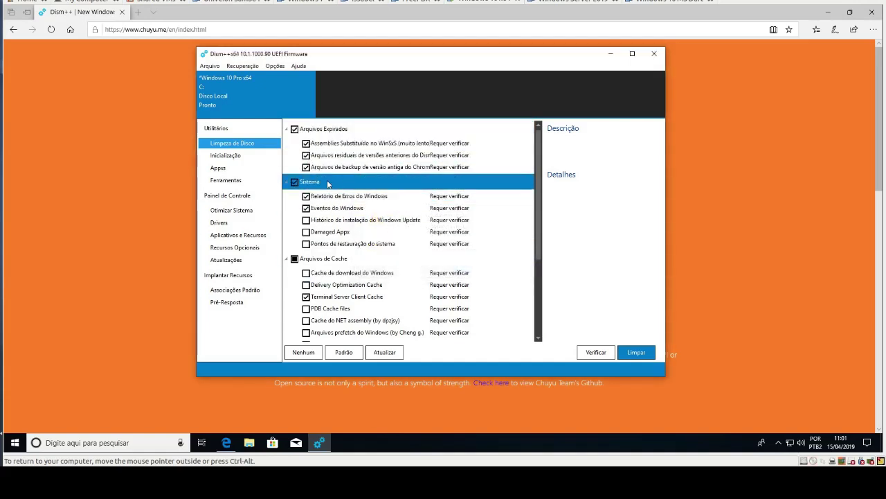
Under Sistema, include Histórico de instalação do Windows Update, Damaged Appx and Pontos de restauração do sistema in the cleanup, accepting the warnings
{"action": "left_click", "coordinate": [307, 221]}
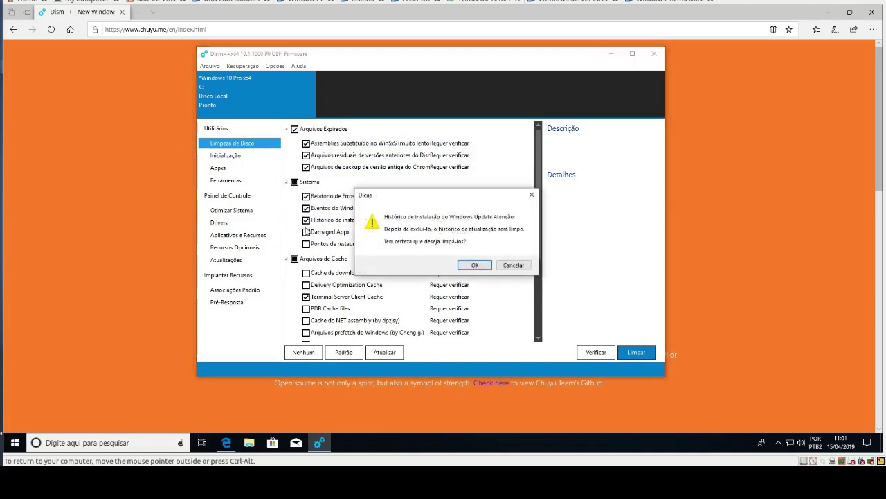
{"action": "left_click", "coordinate": [475, 267]}
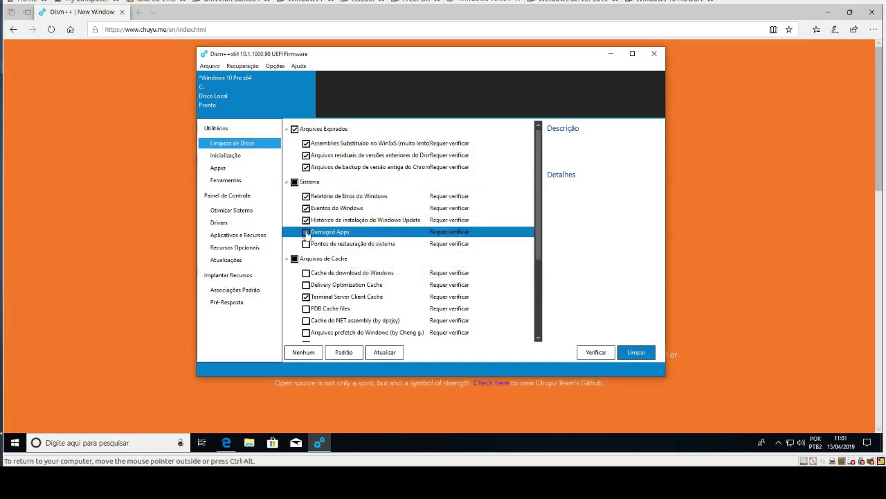
{"action": "left_click", "coordinate": [306, 232]}
{"action": "left_click", "coordinate": [307, 244]}
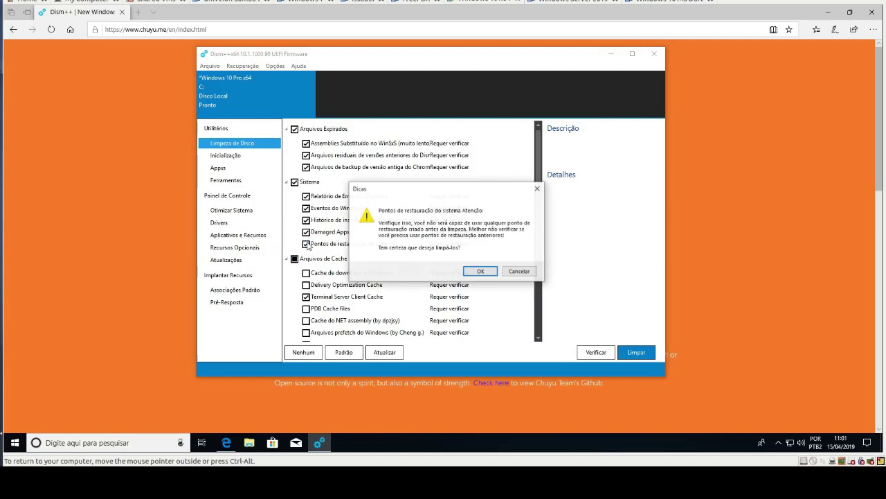
{"action": "left_click", "coordinate": [478, 271]}
Include all remaining Arquivos de Cache items in the cleanup, from Cache de download do Windows and Delivery Optimization Cache to Cookies do WinINet
{"action": "scroll", "coordinate": [413, 214], "scroll_direction": "down", "scroll_amount": 1}
{"action": "scroll", "coordinate": [413, 213], "scroll_direction": "down", "scroll_amount": 2}
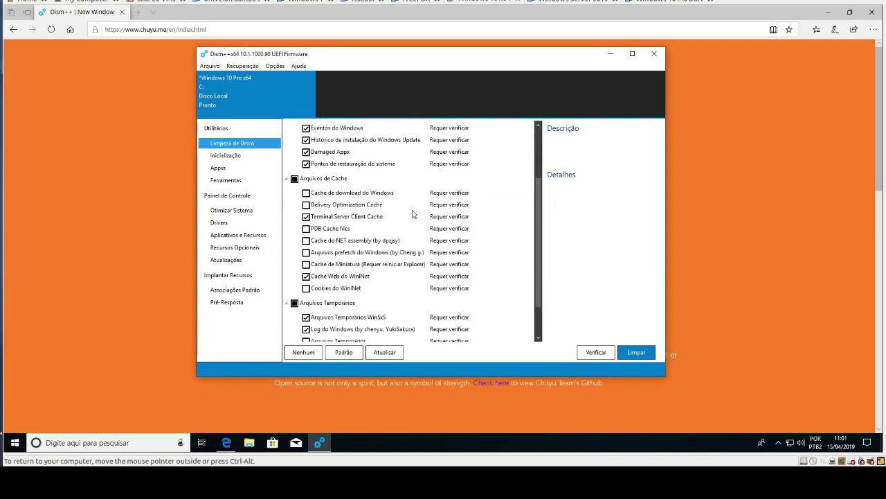
{"action": "left_click", "coordinate": [306, 194]}
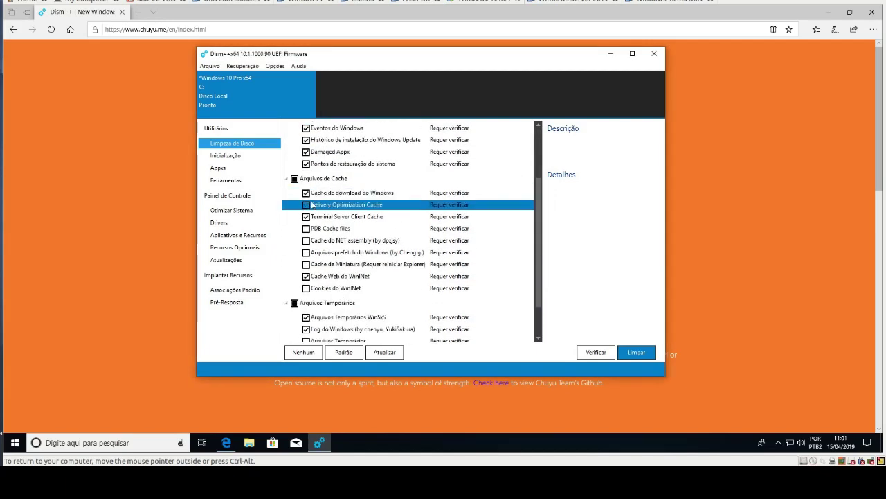
{"action": "left_click", "coordinate": [306, 205]}
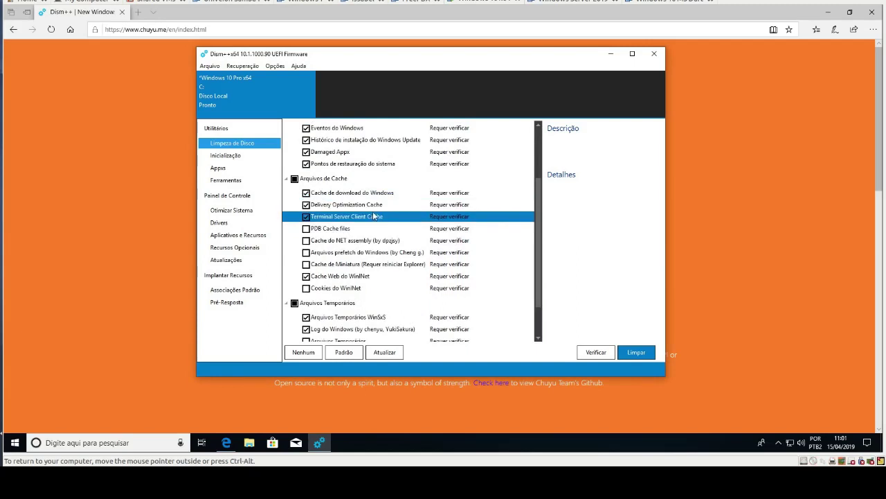
{"action": "left_click", "coordinate": [306, 229]}
{"action": "left_click", "coordinate": [306, 240]}
{"action": "left_click", "coordinate": [306, 253]}
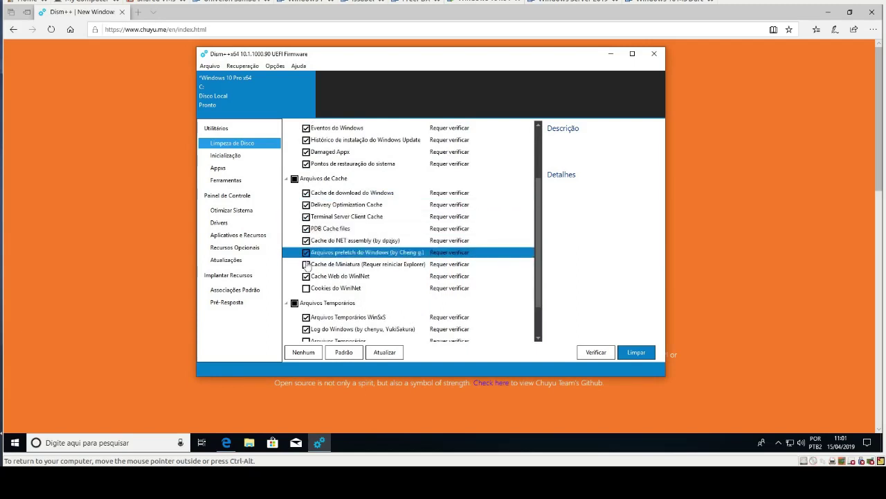
{"action": "left_click", "coordinate": [306, 264]}
{"action": "left_click", "coordinate": [306, 287]}
Under Arquivos Temporários, also include Arquivos Temporários, the dmp files of System and Applications, and Arquivos inúteis de MA
{"action": "scroll", "coordinate": [385, 227], "scroll_direction": "down", "scroll_amount": 2}
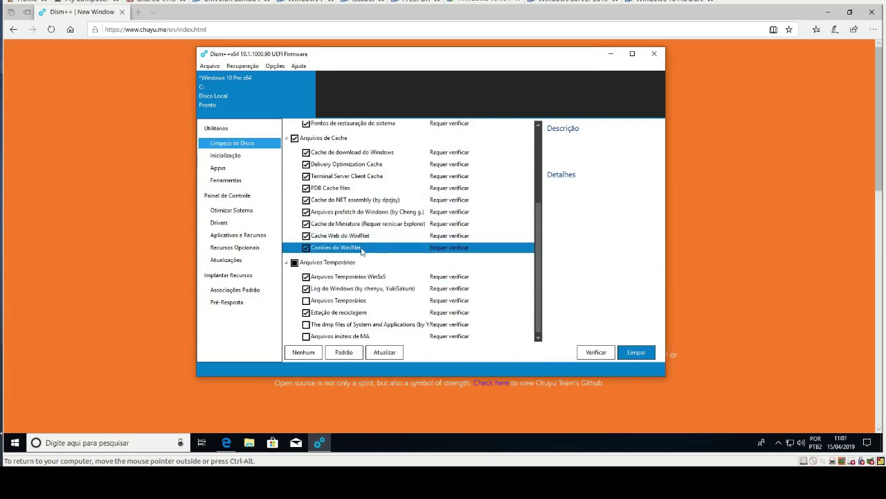
{"action": "left_click", "coordinate": [306, 300]}
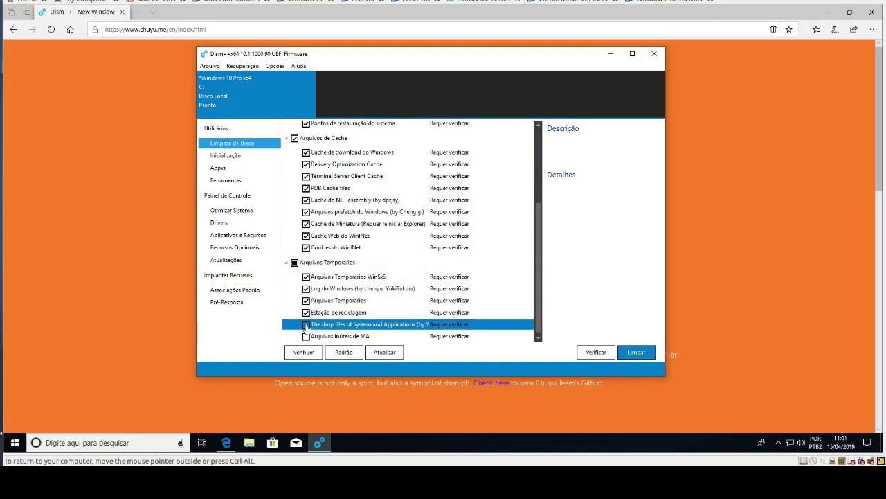
{"action": "left_click", "coordinate": [306, 324]}
{"action": "left_click", "coordinate": [306, 336]}
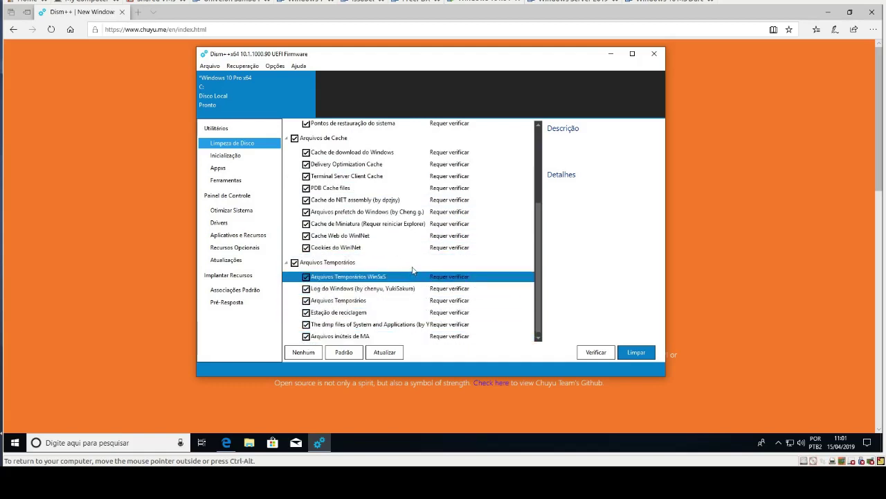
Scan all selected cleanup categories and review how much space each item occupies
{"action": "scroll", "coordinate": [416, 267], "scroll_direction": "up", "scroll_amount": 3}
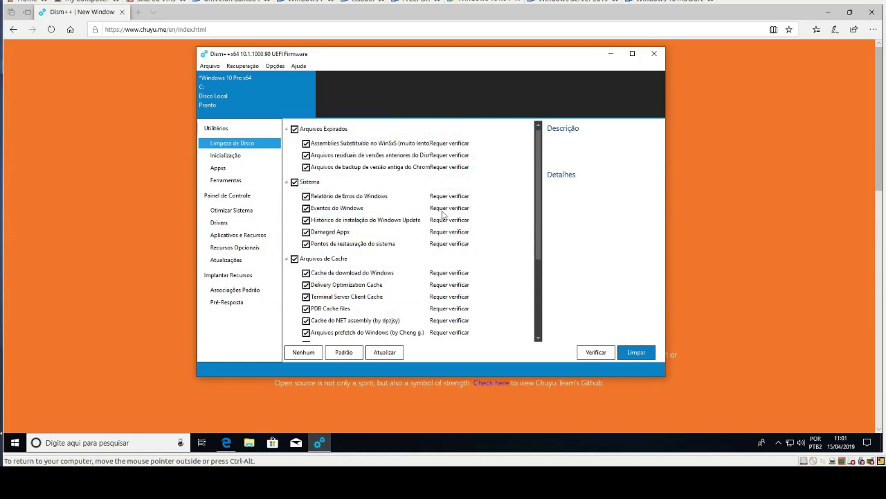
{"action": "scroll", "coordinate": [429, 207], "scroll_direction": "down", "scroll_amount": 3}
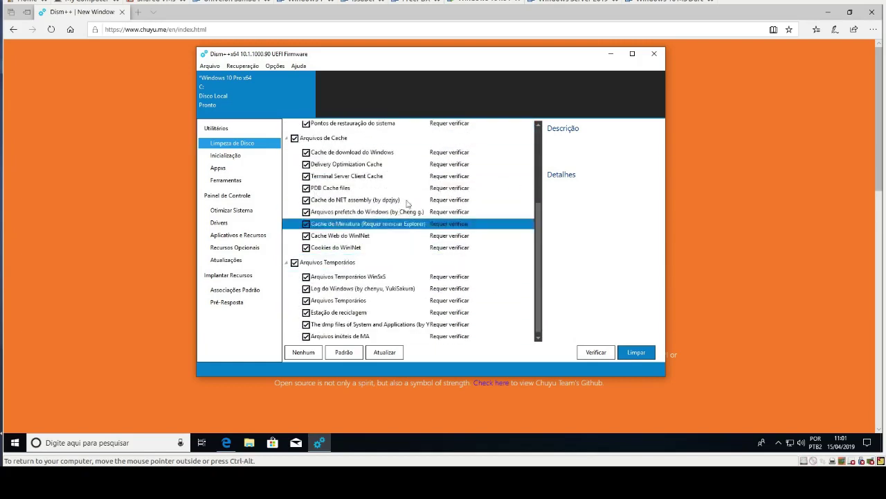
{"action": "scroll", "coordinate": [443, 214], "scroll_direction": "up", "scroll_amount": 3}
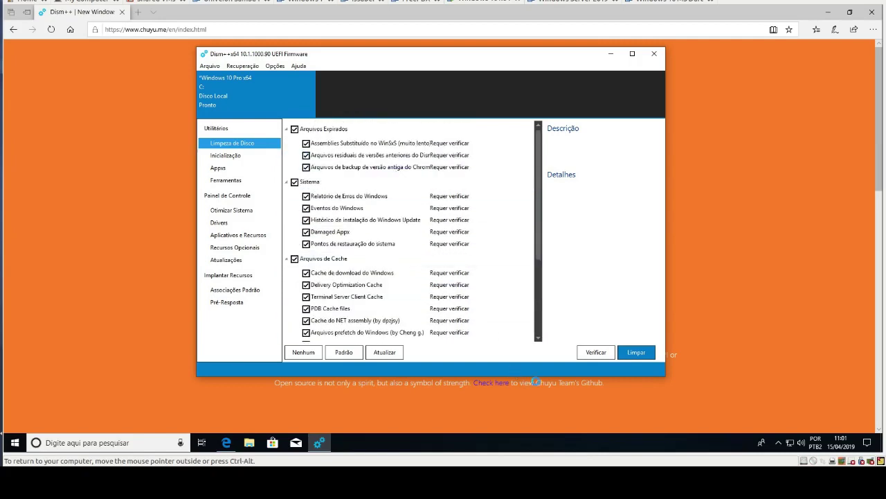
{"action": "left_click", "coordinate": [595, 353]}
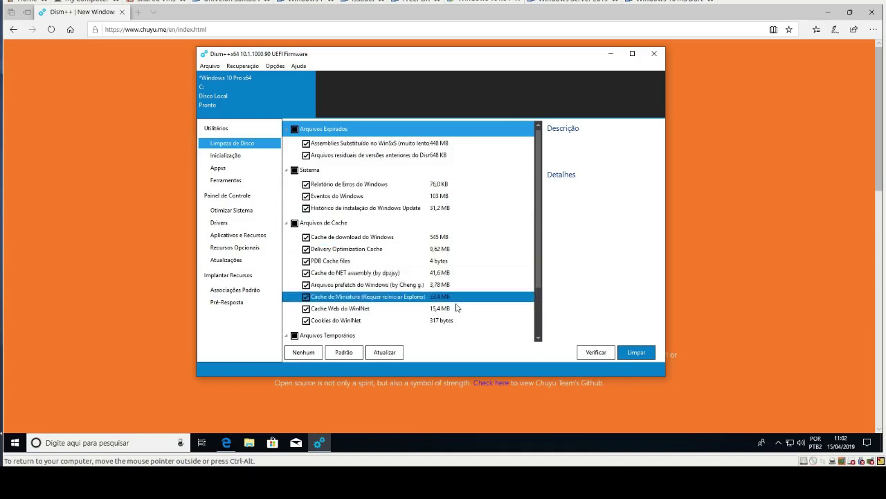
{"action": "scroll", "coordinate": [442, 279], "scroll_direction": "down", "scroll_amount": 2}
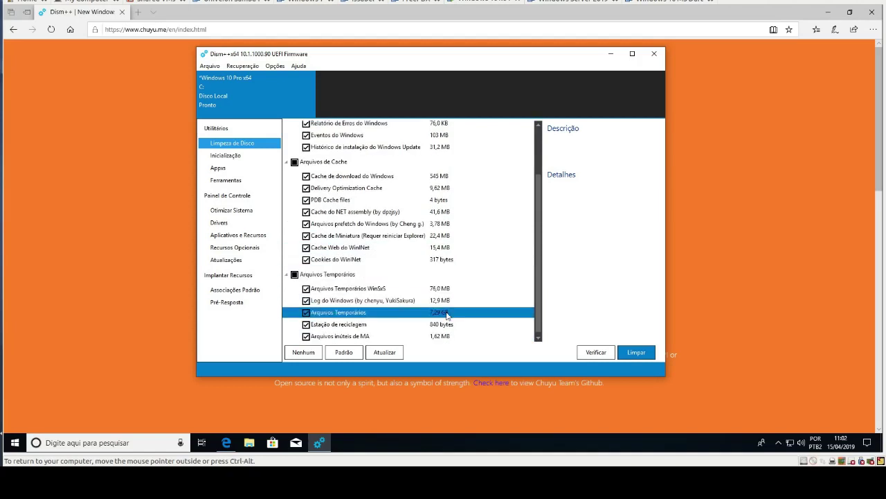
{"action": "scroll", "coordinate": [452, 234], "scroll_direction": "up", "scroll_amount": 2}
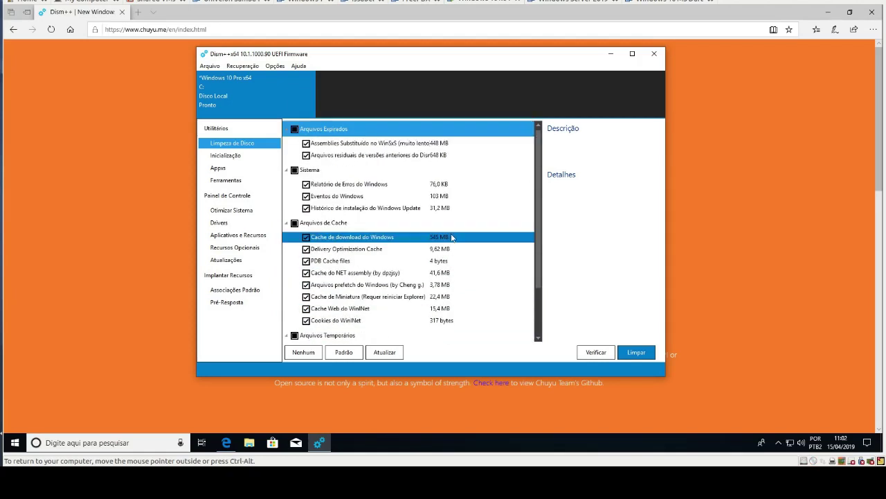
Clean the selected items, confirming the permanent deletion and the Explorer restart, and dismiss the freed-space summary in Dism++
{"action": "left_click", "coordinate": [639, 353]}
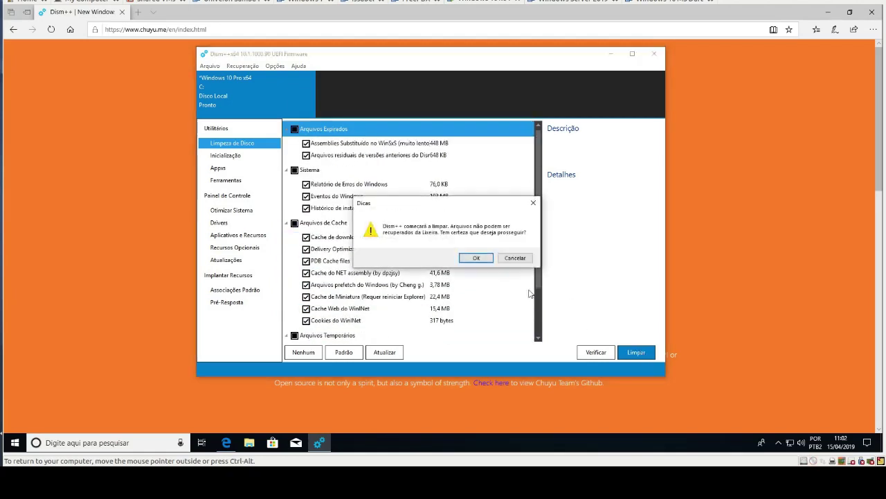
{"action": "left_click", "coordinate": [476, 258]}
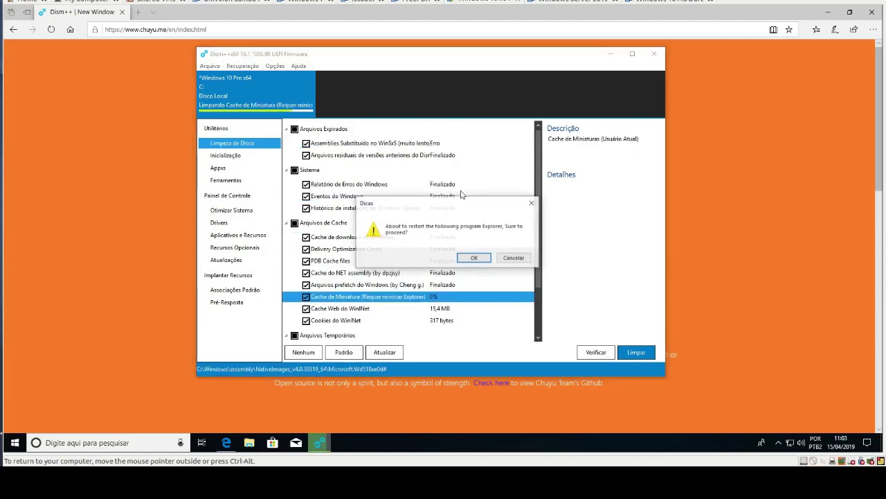
{"action": "left_click", "coordinate": [475, 257]}
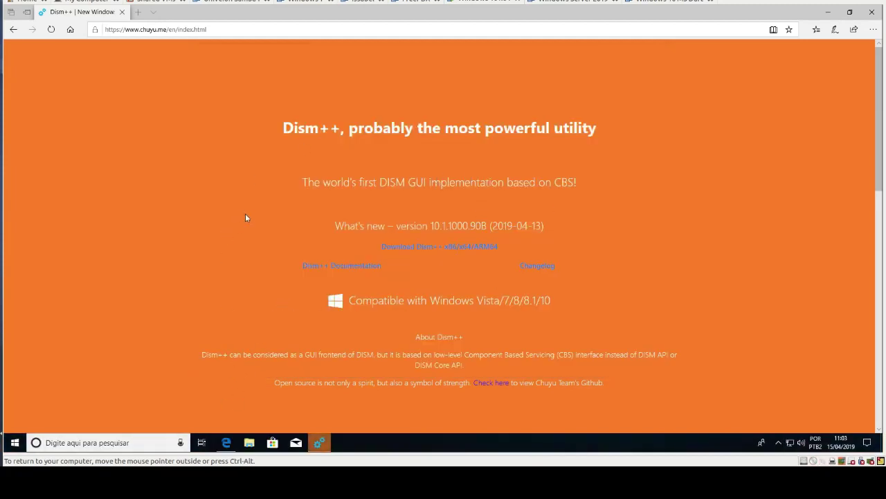
{"action": "left_click", "coordinate": [321, 443]}
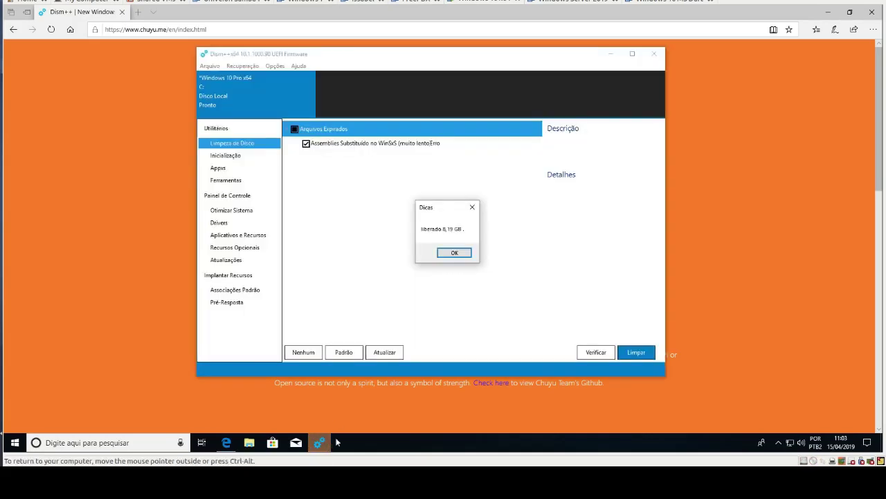
{"action": "left_click", "coordinate": [455, 253]}
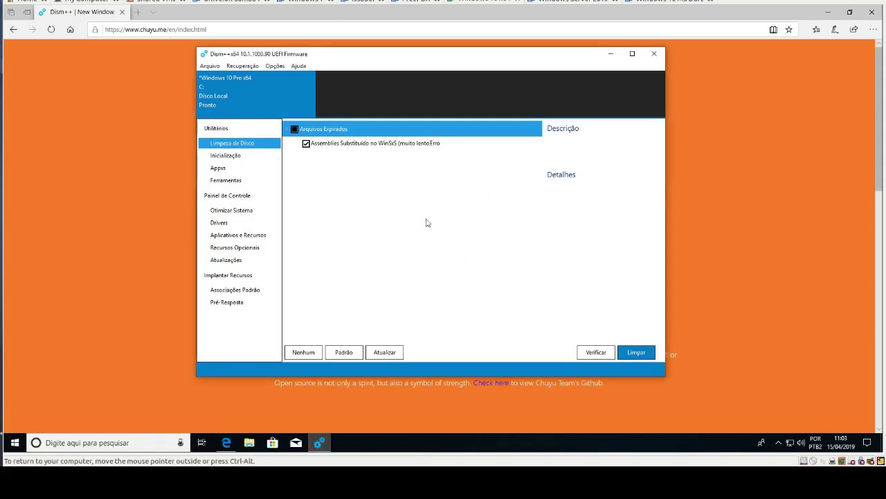
Examine the programs listed under Inicialização do Sistema on the Inicialização page, leaving the group collapsed
{"action": "left_click", "coordinate": [235, 154]}
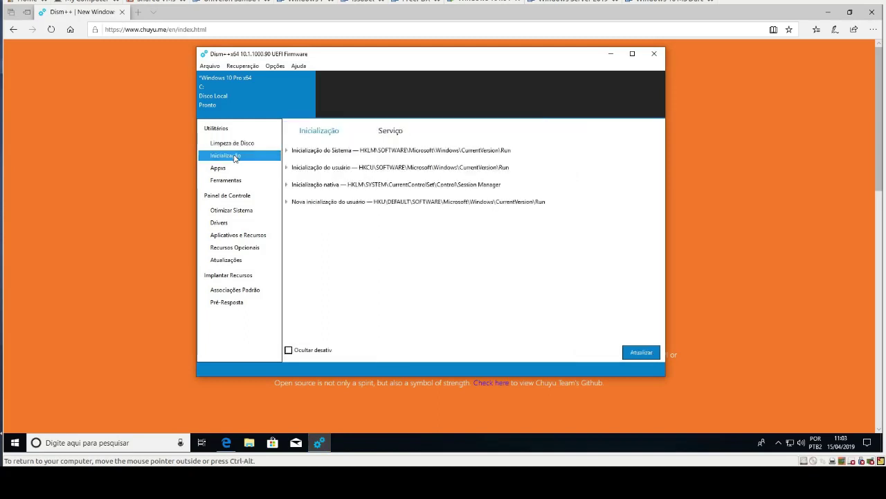
{"action": "left_click", "coordinate": [286, 151]}
{"action": "left_click", "coordinate": [285, 151]}
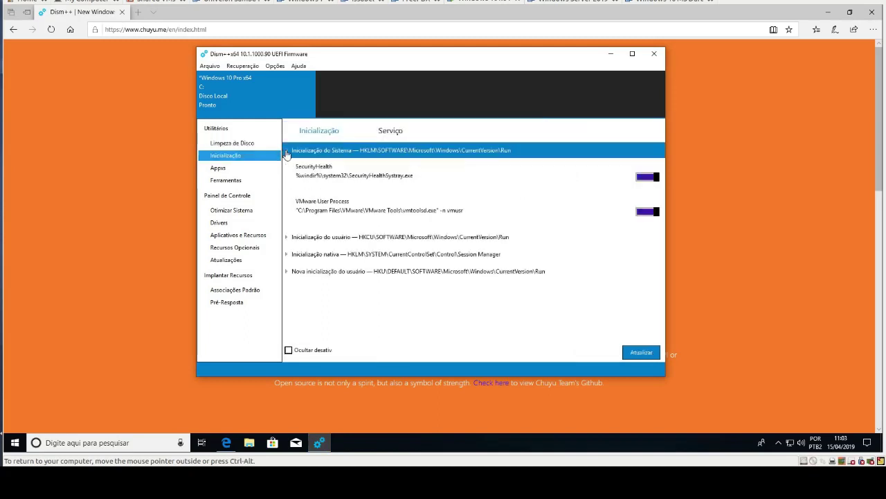
{"action": "key", "text": "Down"}
{"action": "key", "text": "Up"}
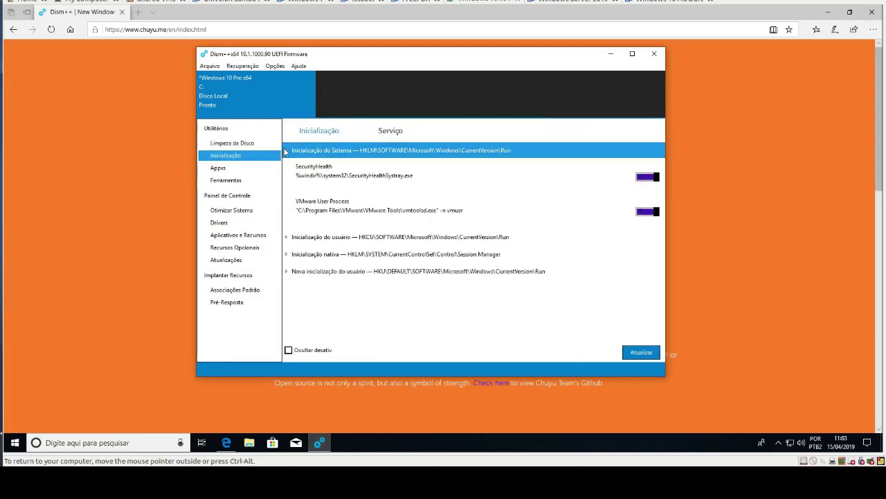
{"action": "left_click", "coordinate": [285, 151]}
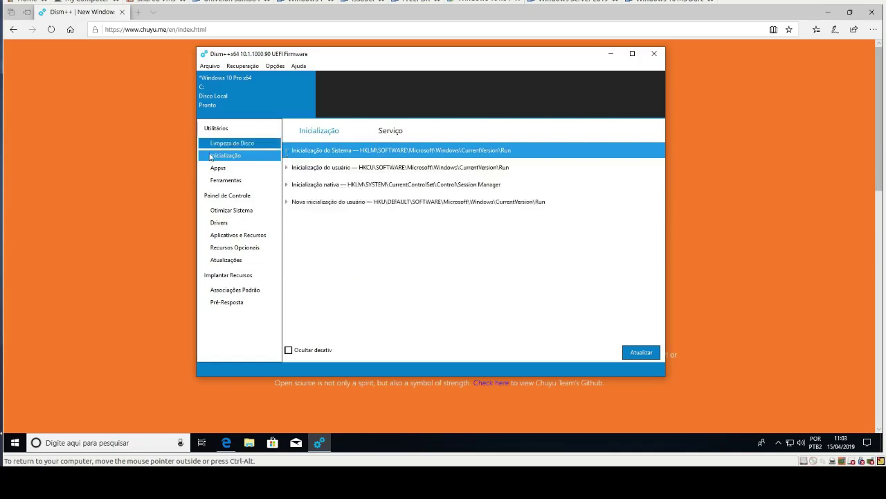
Look through the user Appx packages and the utilities available under Ferramentas
{"action": "left_click", "coordinate": [227, 171]}
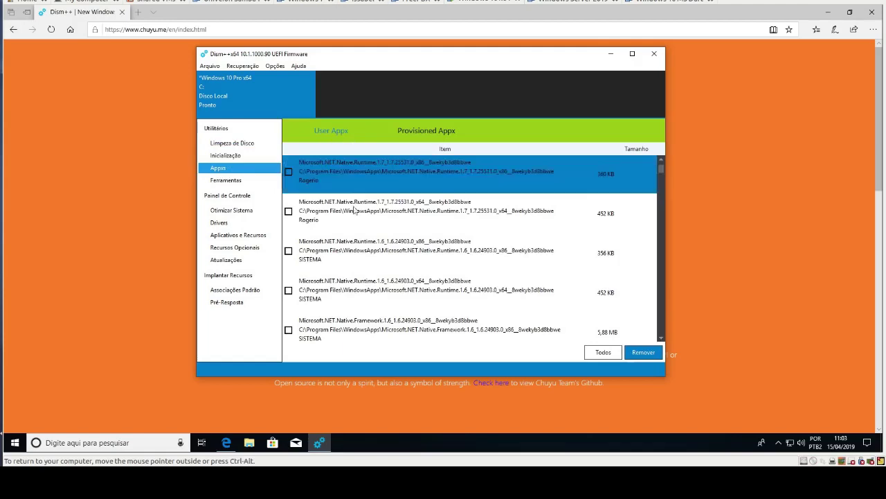
{"action": "scroll", "coordinate": [373, 228], "scroll_direction": "down", "scroll_amount": 2}
{"action": "scroll", "coordinate": [373, 223], "scroll_direction": "up", "scroll_amount": 2}
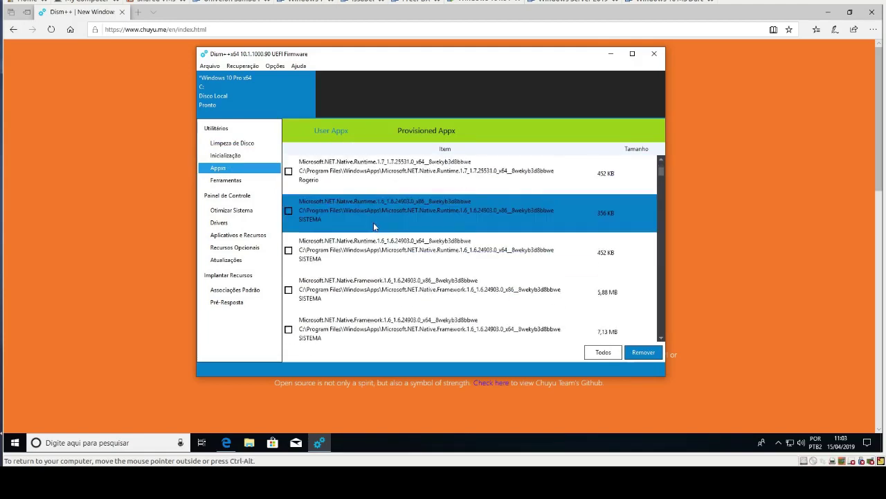
{"action": "left_click", "coordinate": [235, 182]}
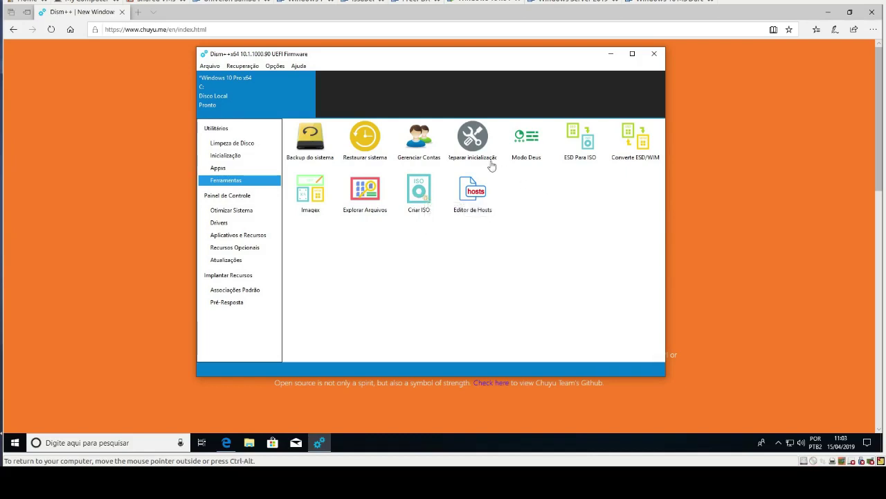
Look through the Otimizar Sistema settings groups, including the desktop icon options and the network options under Rede
{"action": "left_click", "coordinate": [233, 212]}
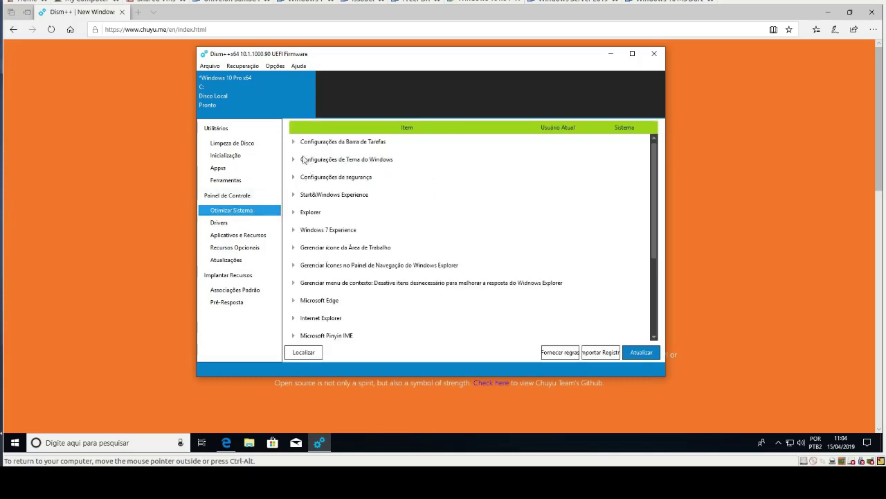
{"action": "left_click", "coordinate": [294, 247]}
{"action": "left_click", "coordinate": [293, 247]}
{"action": "scroll", "coordinate": [413, 192], "scroll_direction": "down", "scroll_amount": 2}
{"action": "scroll", "coordinate": [413, 192], "scroll_direction": "down", "scroll_amount": 1}
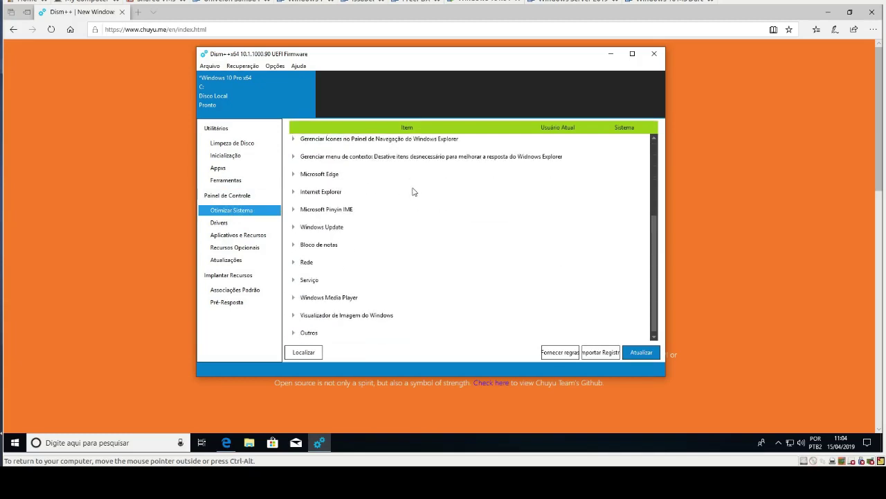
{"action": "left_click", "coordinate": [293, 262]}
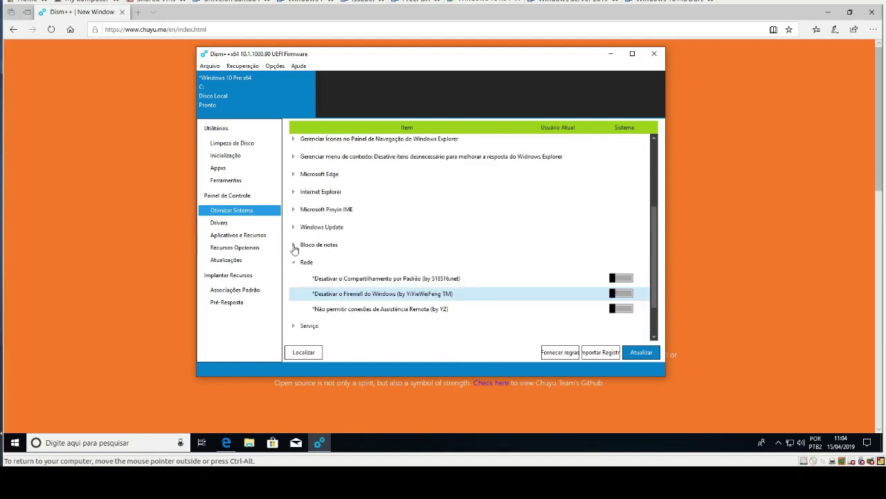
{"action": "left_click", "coordinate": [293, 263]}
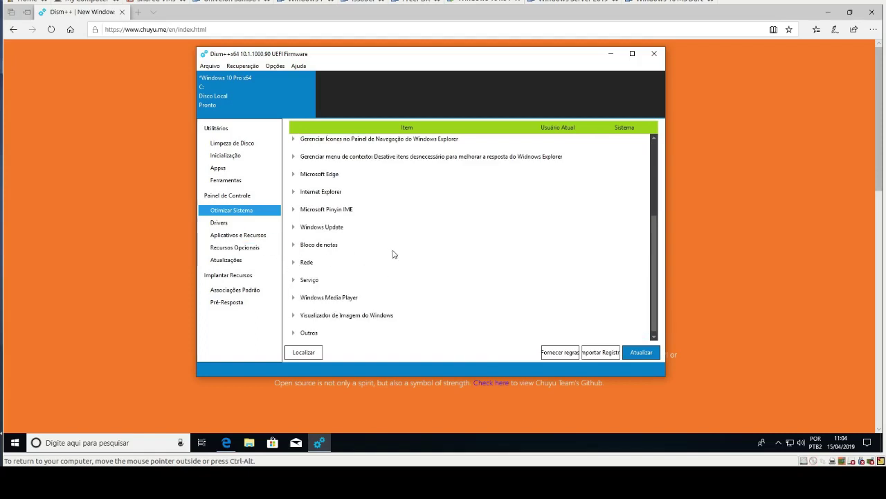
{"action": "scroll", "coordinate": [395, 288], "scroll_direction": "up", "scroll_amount": 3}
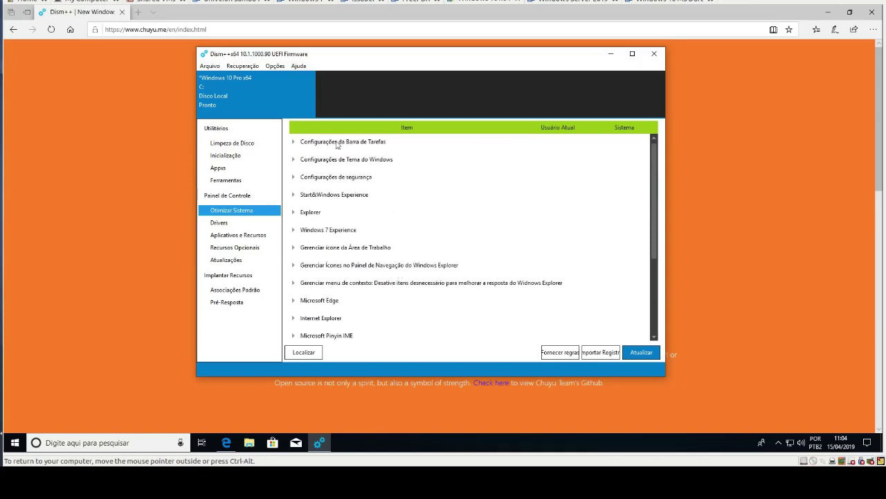
Look over the Drivers, Aplicativos e Recursos, Recursos Opcionais and Atualizações pages, and return to the Ferramentas page
{"action": "left_click", "coordinate": [230, 225]}
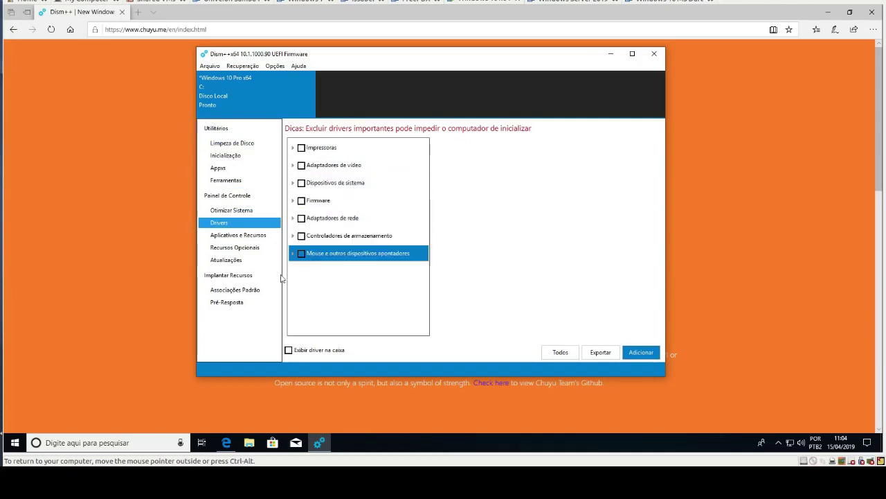
{"action": "left_click", "coordinate": [239, 236]}
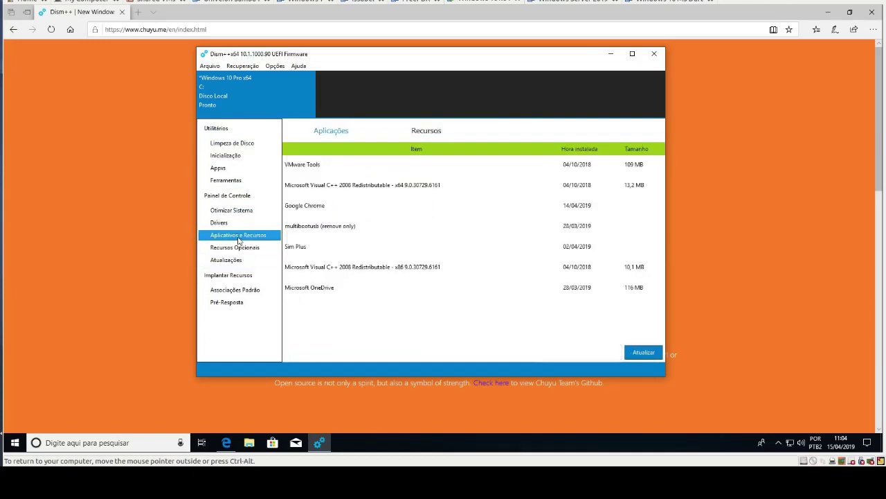
{"action": "left_click", "coordinate": [241, 248]}
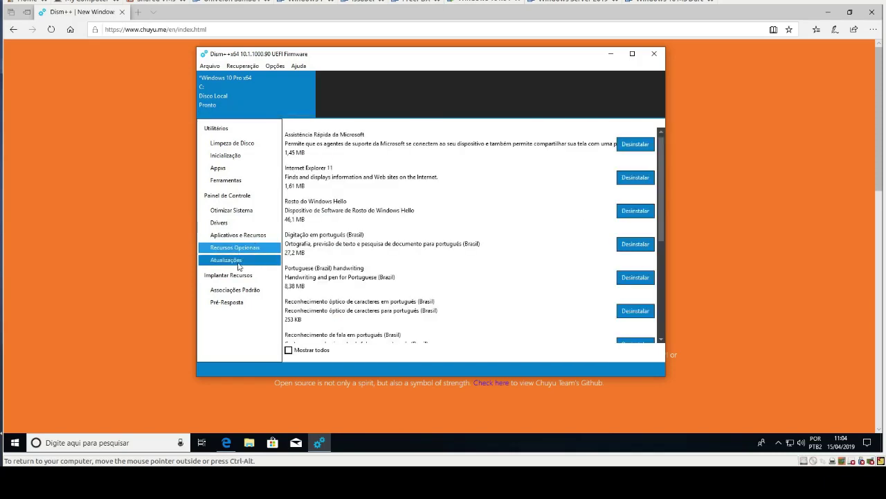
{"action": "left_click", "coordinate": [235, 266]}
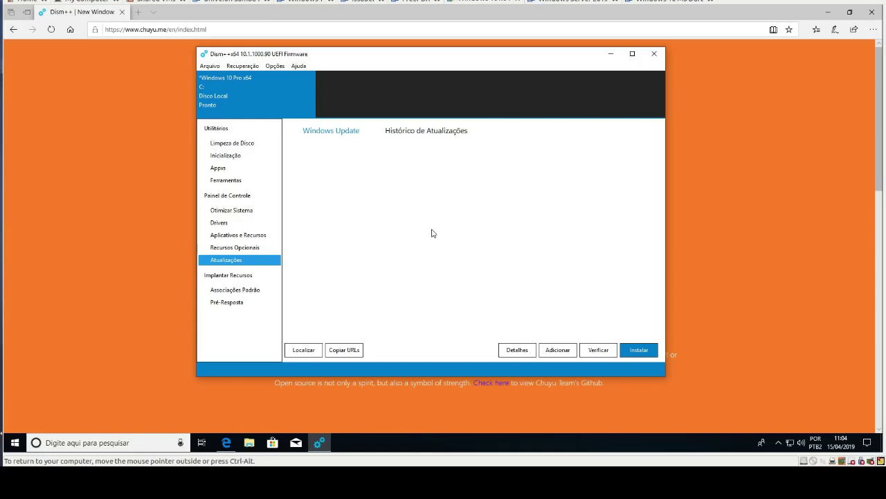
{"action": "left_click", "coordinate": [225, 180]}
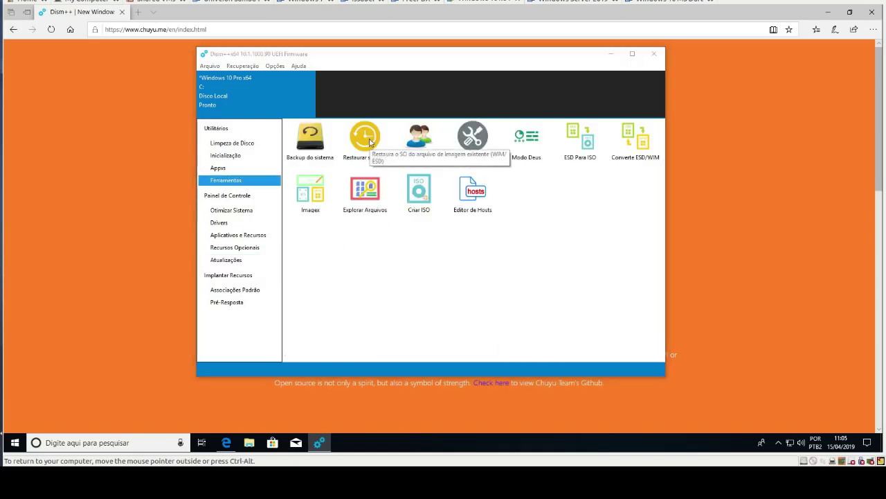
View the Restaurar sistema image options and cancel them, and refresh the list of cleanup categories on the Limpeza de Disco page
{"action": "left_click", "coordinate": [370, 142]}
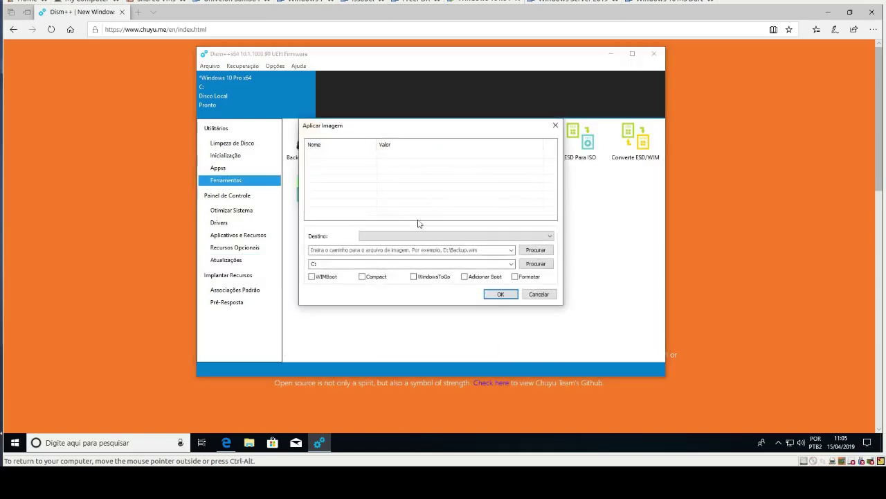
{"action": "left_click", "coordinate": [546, 295]}
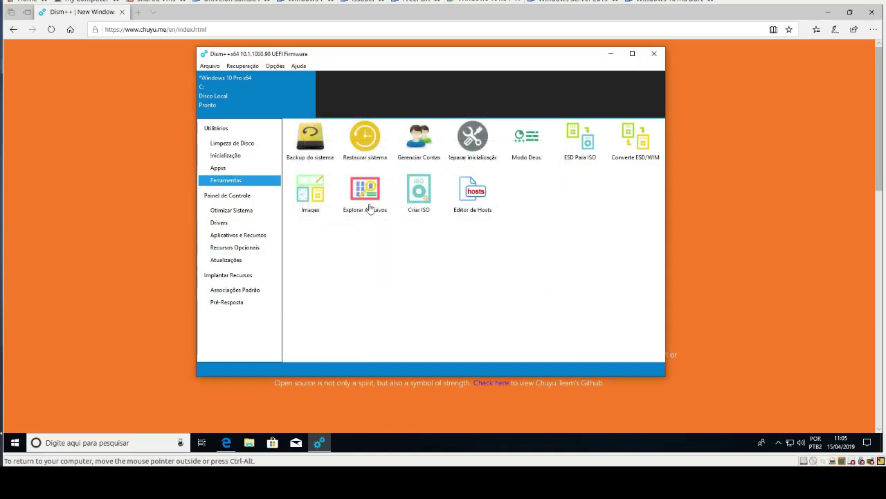
{"action": "left_click", "coordinate": [232, 143]}
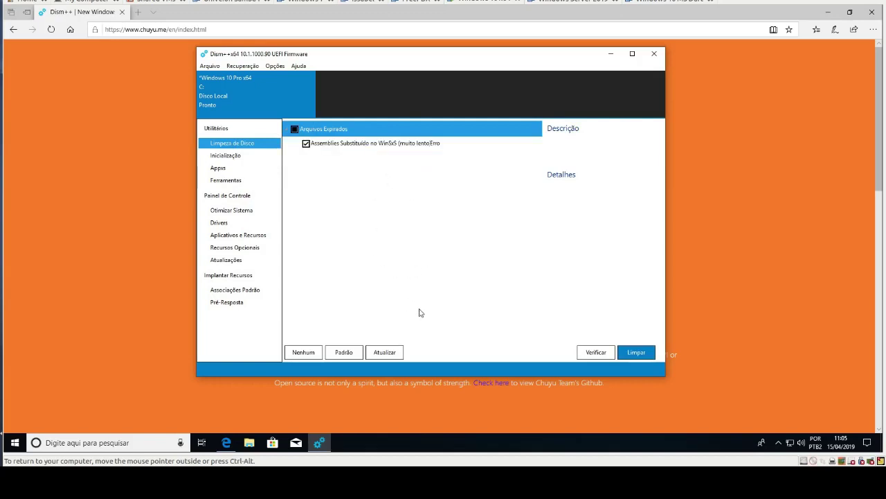
{"action": "left_click", "coordinate": [386, 354]}
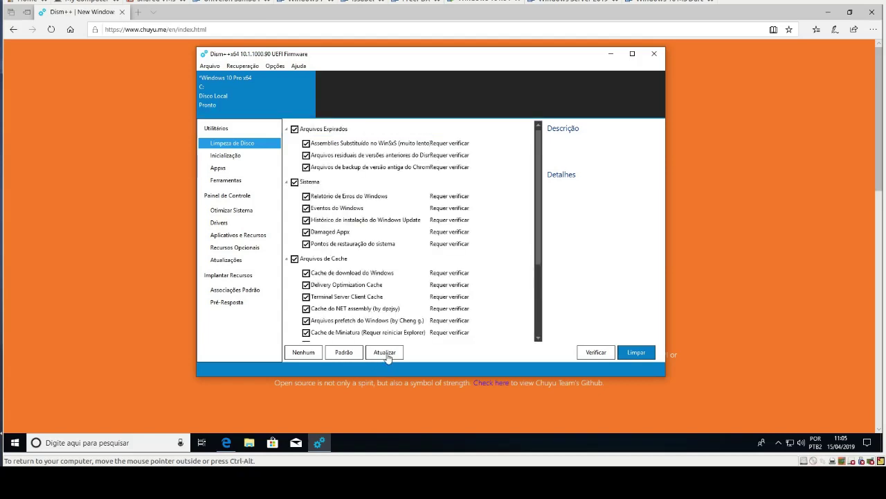
Look over the installed programs under Aplicativos e Recursos and the full list of settings groups under Otimizar Sistema
{"action": "left_click", "coordinate": [239, 235]}
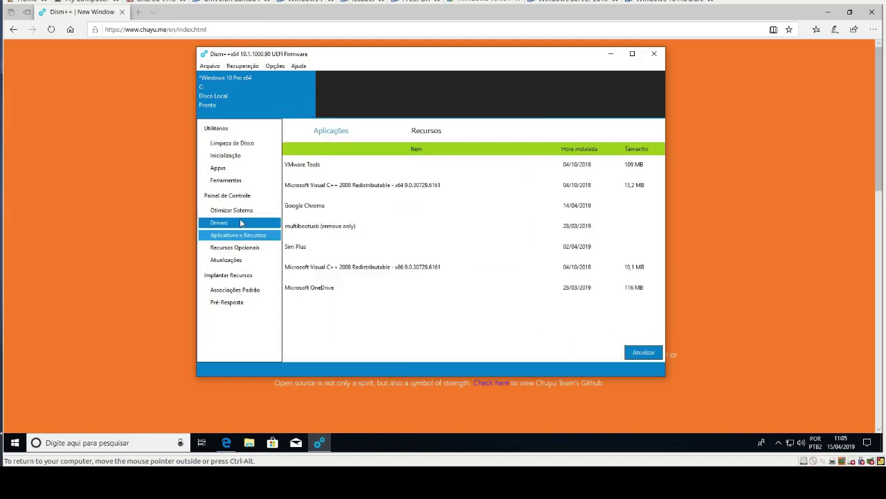
{"action": "left_click", "coordinate": [238, 210]}
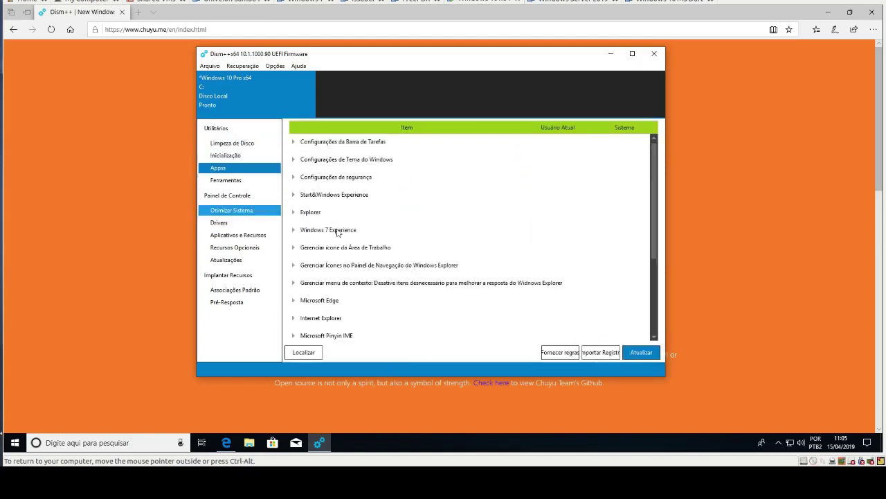
{"action": "scroll", "coordinate": [407, 212], "scroll_direction": "down", "scroll_amount": 3}
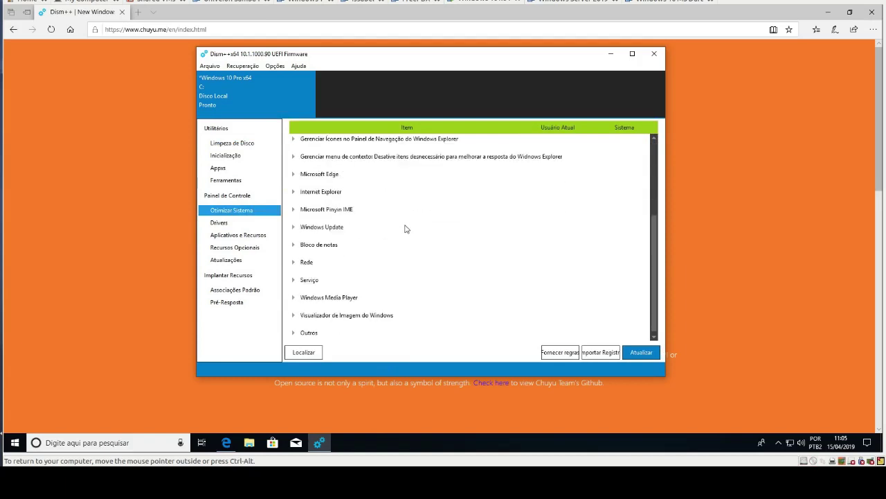
{"action": "scroll", "coordinate": [407, 228], "scroll_direction": "up", "scroll_amount": 3}
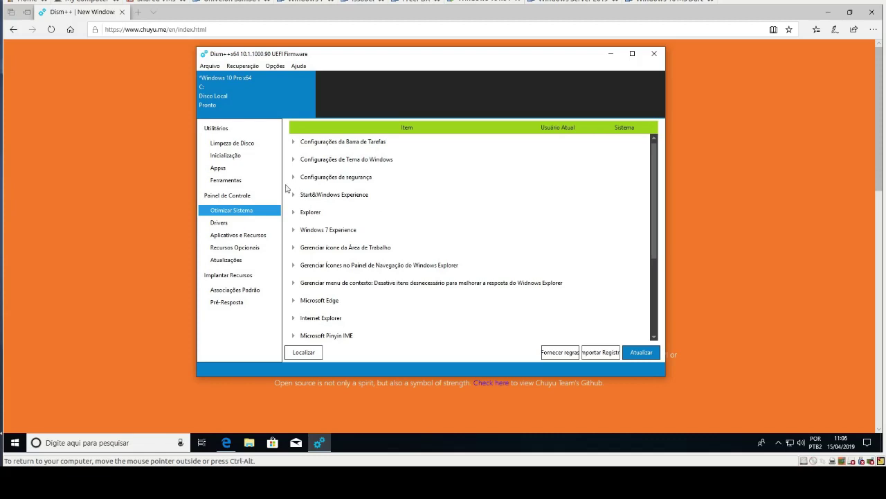
Revisit the Ferramentas, Inicialização and Appxs pages, ending on the Ferramentas utilities
{"action": "left_click", "coordinate": [244, 180]}
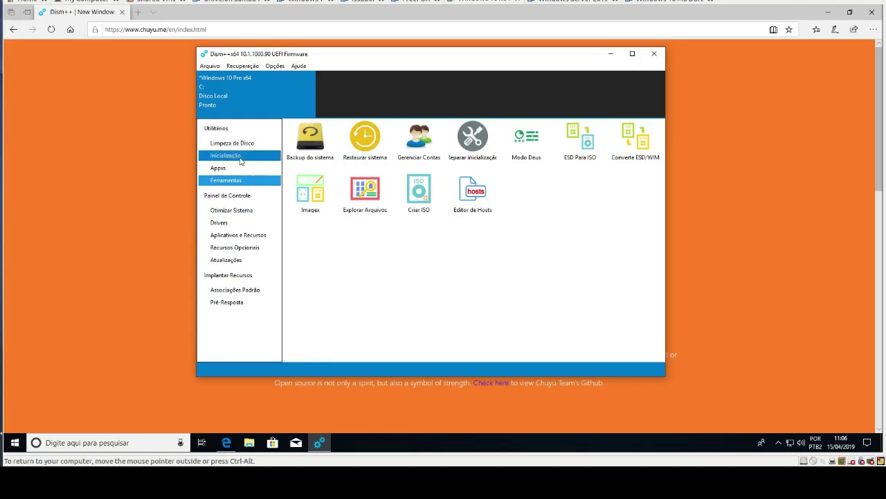
{"action": "left_click", "coordinate": [241, 156]}
{"action": "left_click", "coordinate": [239, 169]}
{"action": "left_click", "coordinate": [228, 180]}
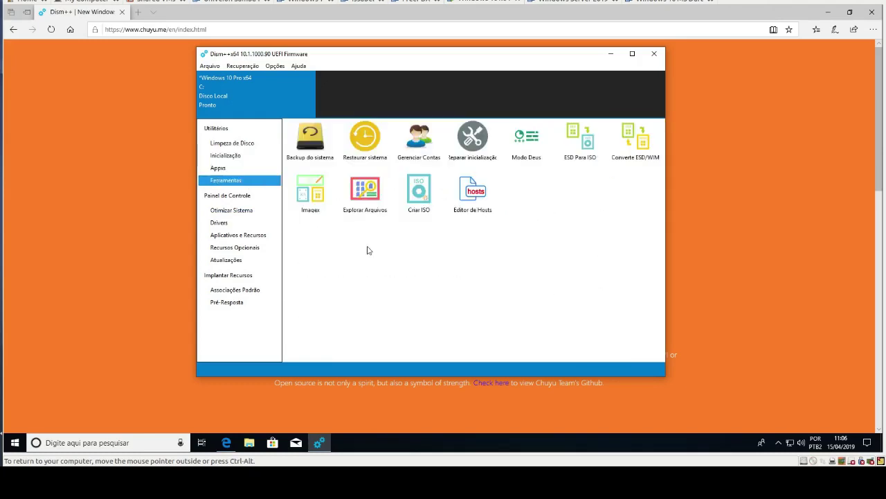